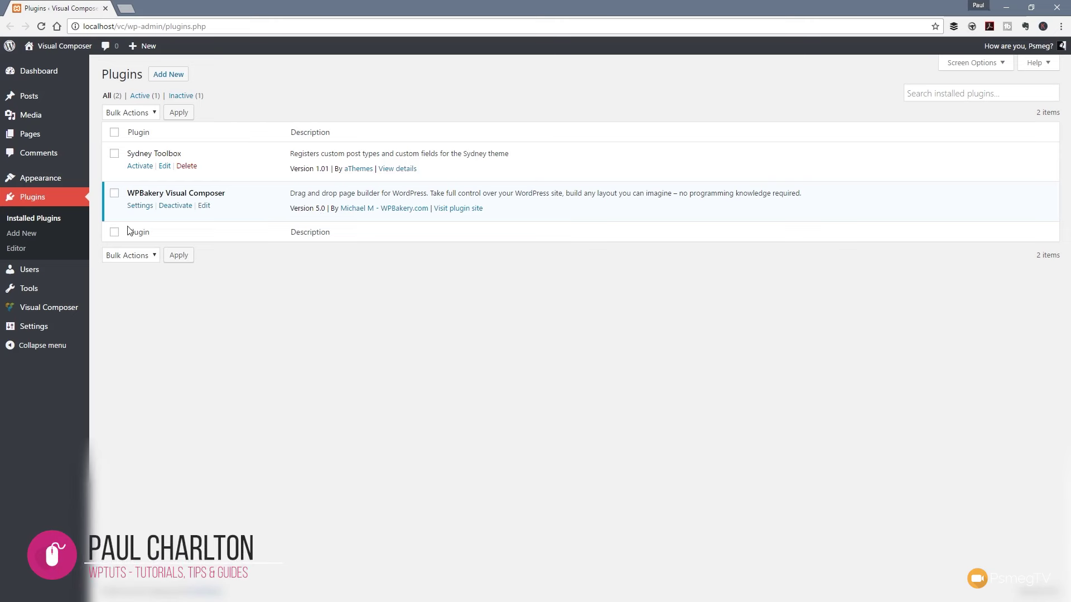
Go to Visual Composer's General Settings page from the admin sidebar.
{"action": "mouse_move", "coordinate": [62, 135]}
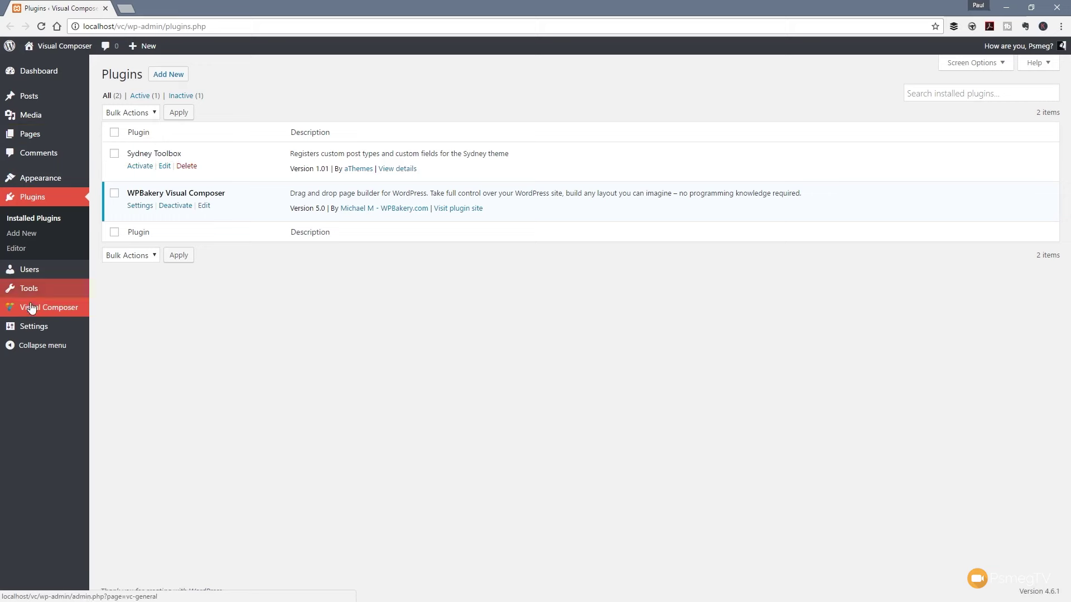
{"action": "mouse_move", "coordinate": [31, 315]}
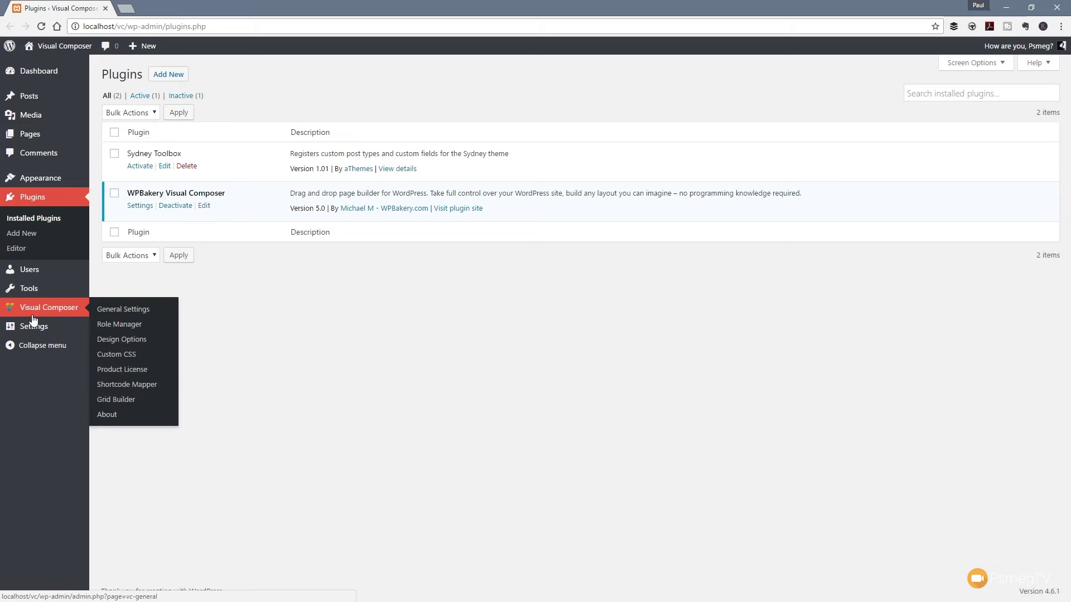
{"action": "left_click", "coordinate": [115, 315]}
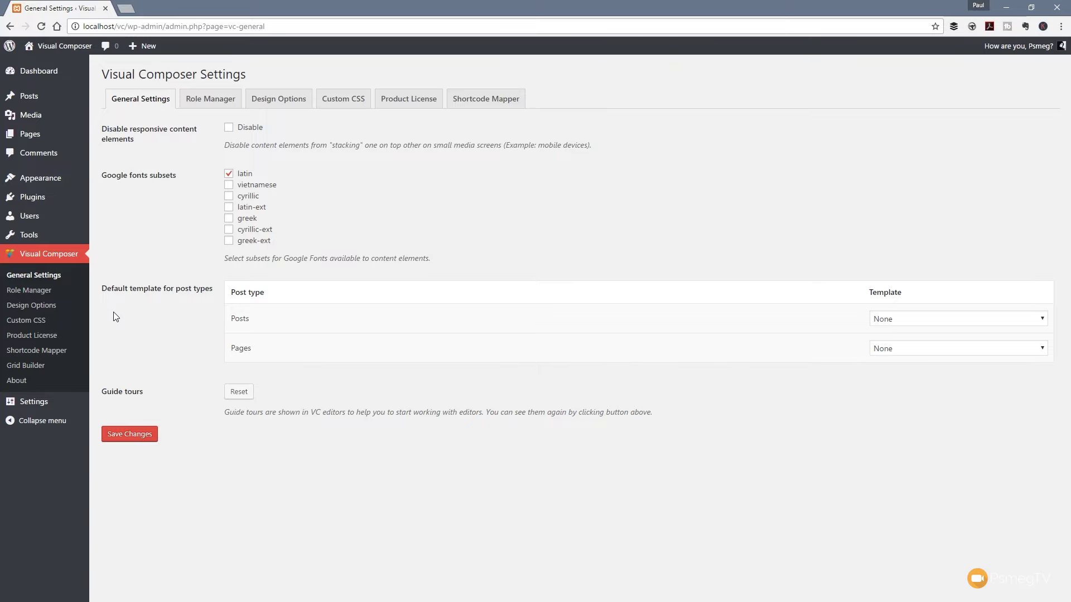
Switch to the Product License tab in Visual Composer Settings.
{"action": "left_click", "coordinate": [422, 101]}
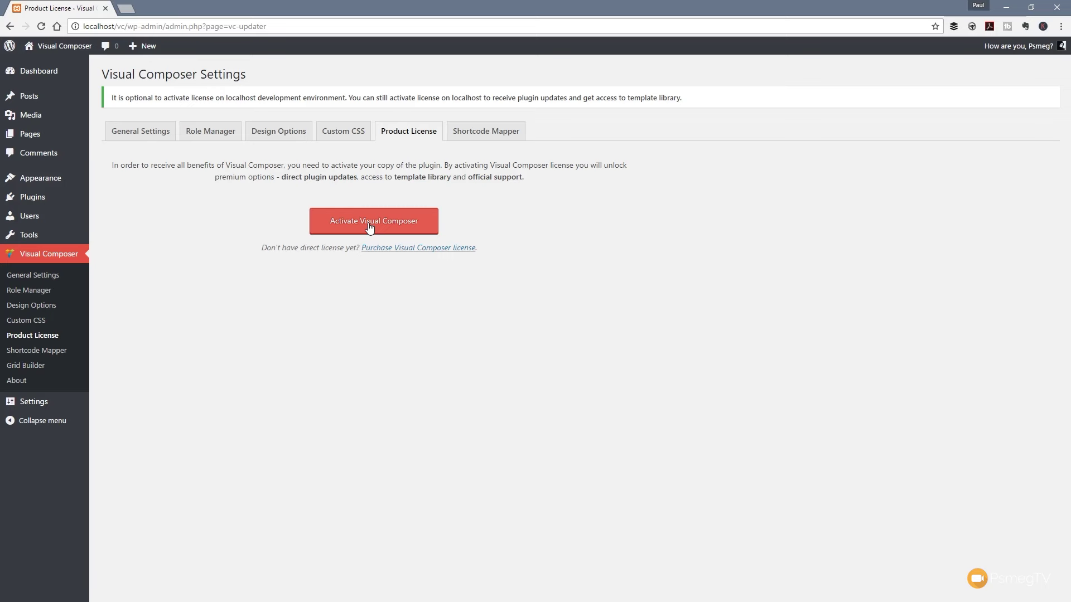
Approve Envato access for the WPBakery Support Portal and activate the license for this localhost site.
{"action": "left_click", "coordinate": [368, 223]}
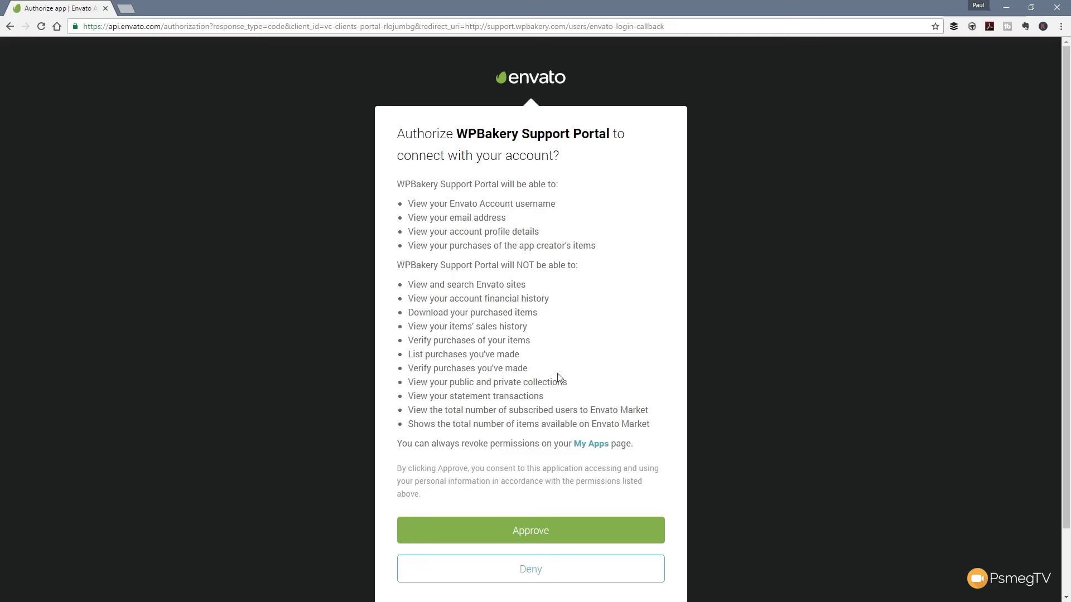
{"action": "left_click", "coordinate": [538, 534]}
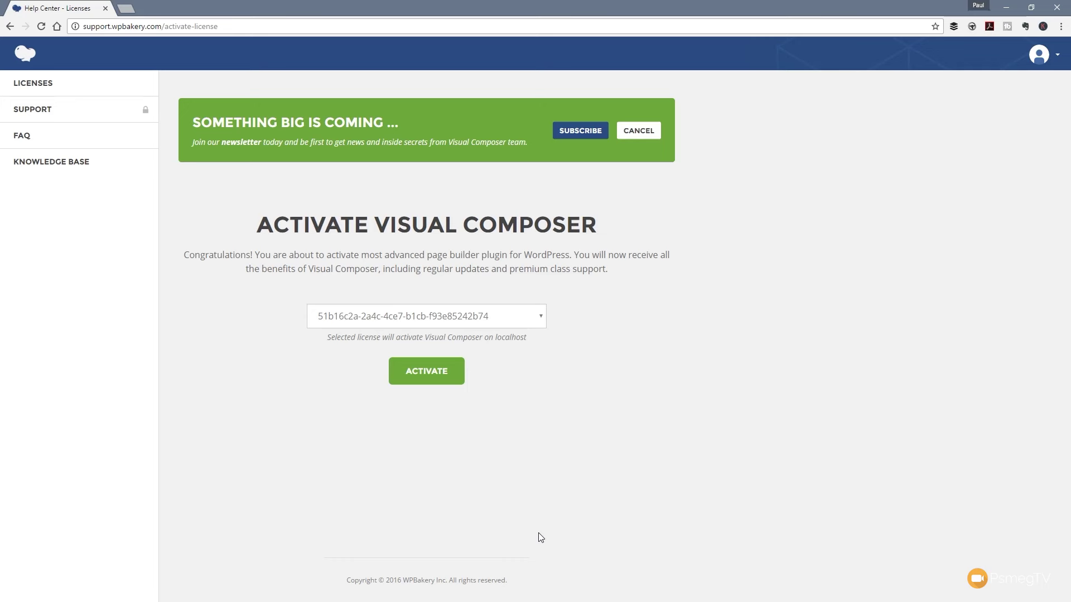
{"action": "left_click", "coordinate": [430, 371]}
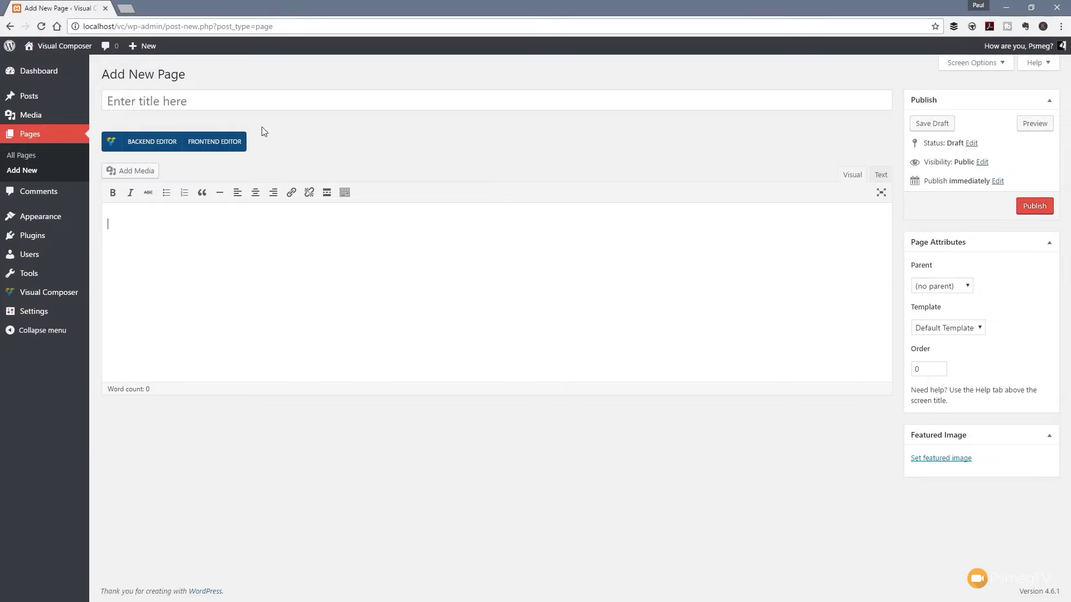
Switch the new page to the Visual Composer backend editor and show its Templates dialog.
{"action": "left_click", "coordinate": [150, 146]}
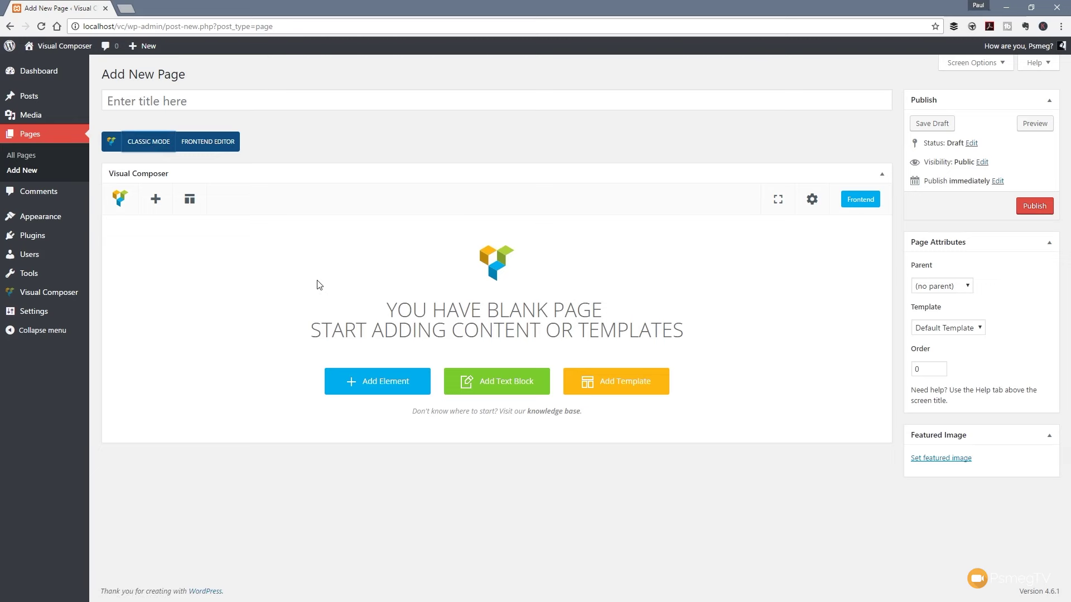
{"action": "left_click", "coordinate": [189, 199]}
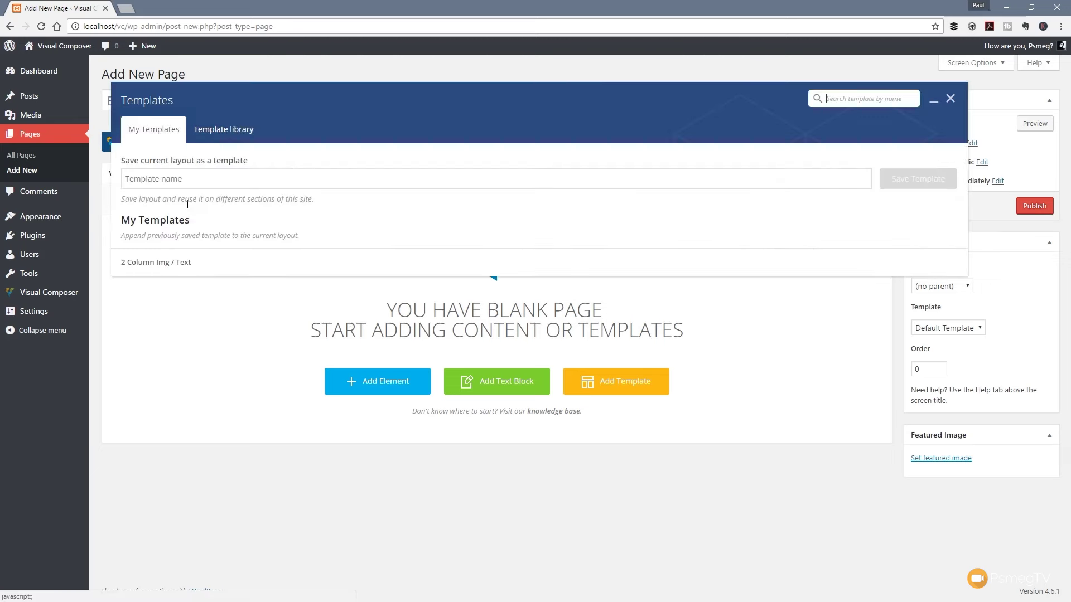
Preview the Hero Section With Intro template in the online Template library.
{"action": "left_click", "coordinate": [219, 132]}
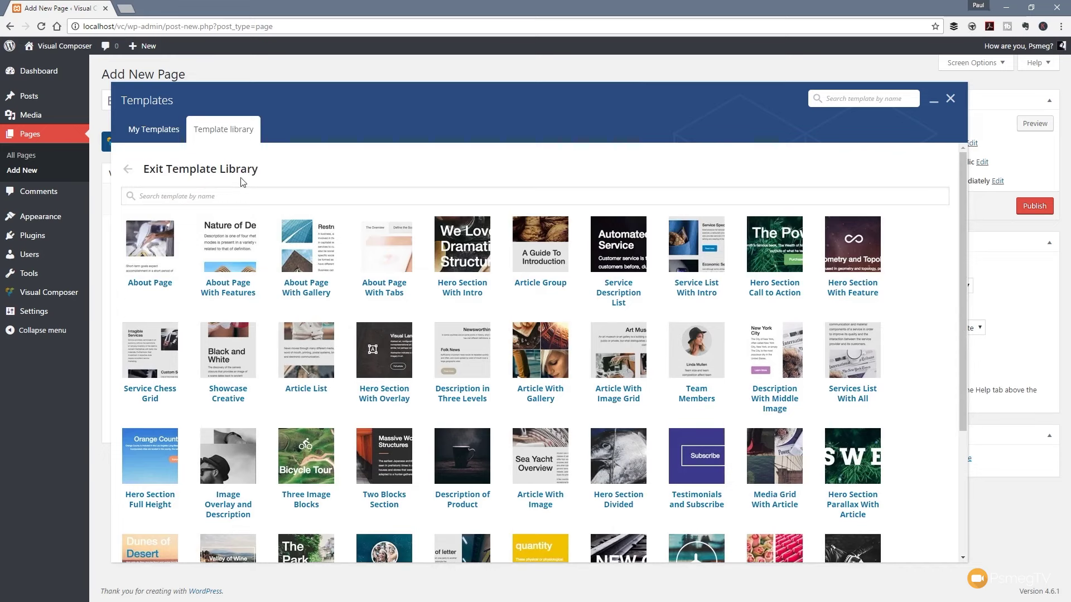
{"action": "mouse_move", "coordinate": [161, 248]}
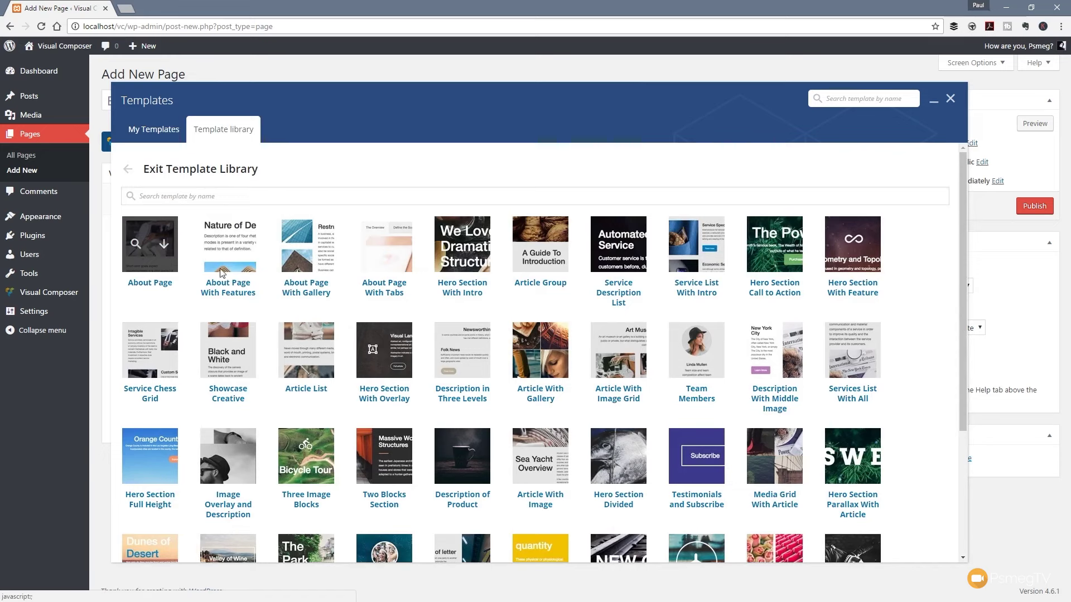
{"action": "mouse_move", "coordinate": [466, 251]}
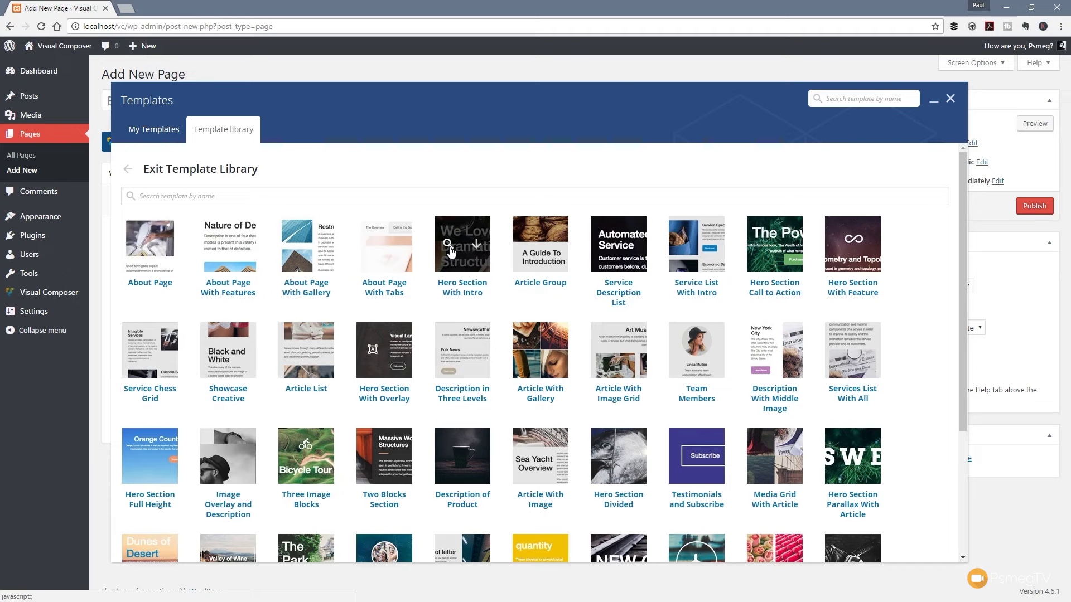
{"action": "left_click", "coordinate": [448, 245]}
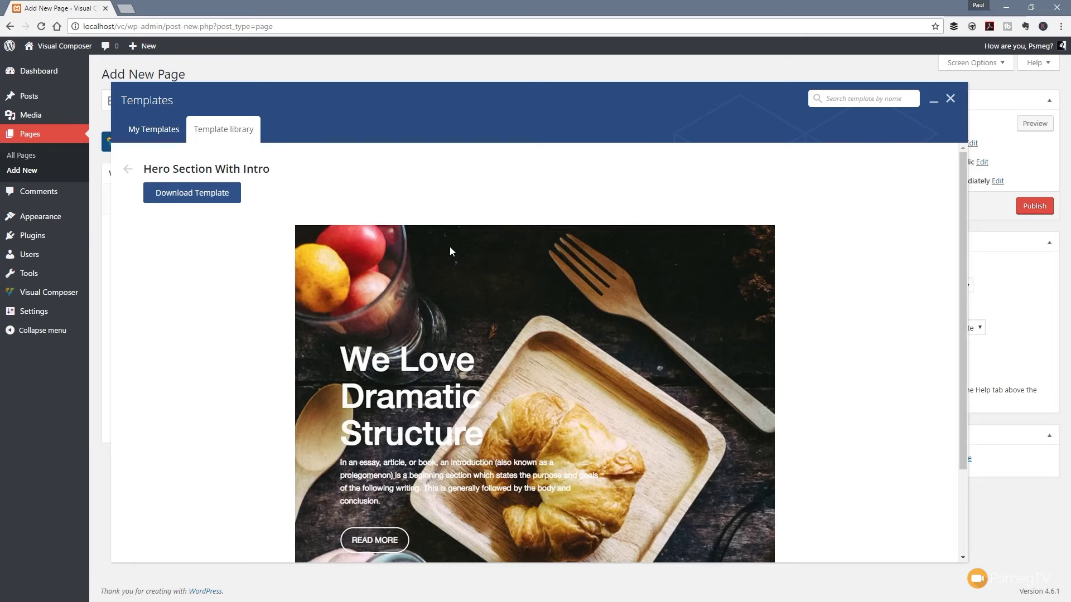
{"action": "scroll", "coordinate": [468, 411], "scroll_direction": "down", "scroll_amount": 2}
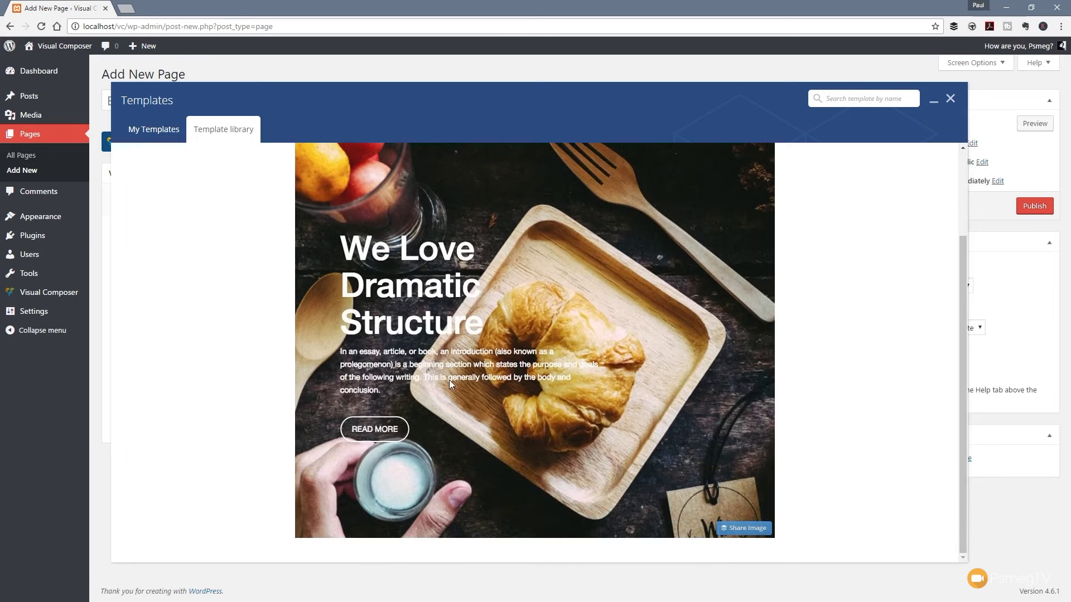
{"action": "scroll", "coordinate": [459, 386], "scroll_direction": "up", "scroll_amount": 2}
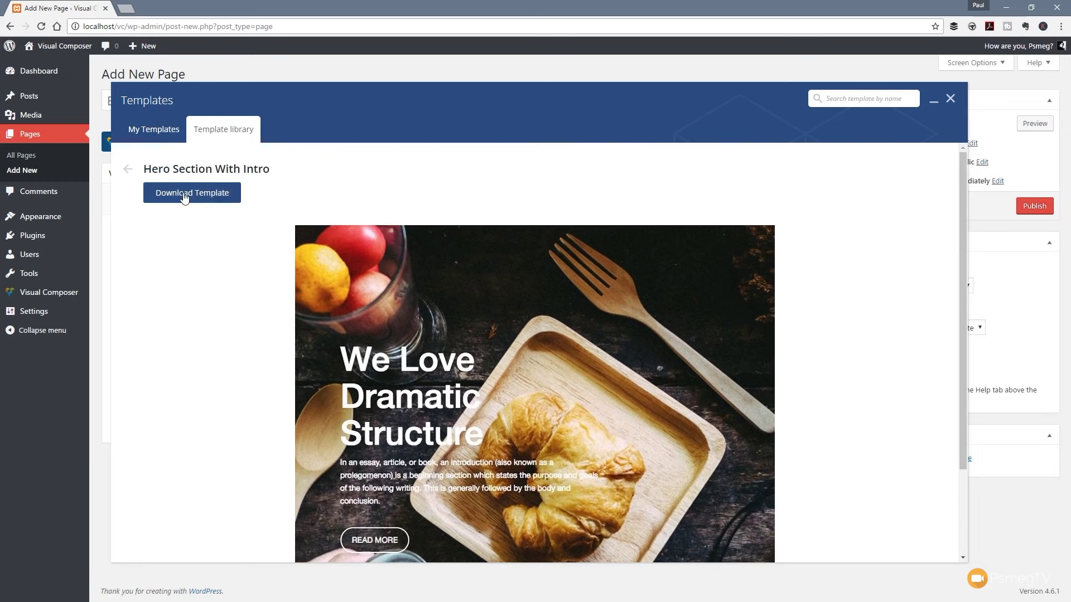
{"action": "left_click", "coordinate": [129, 171]}
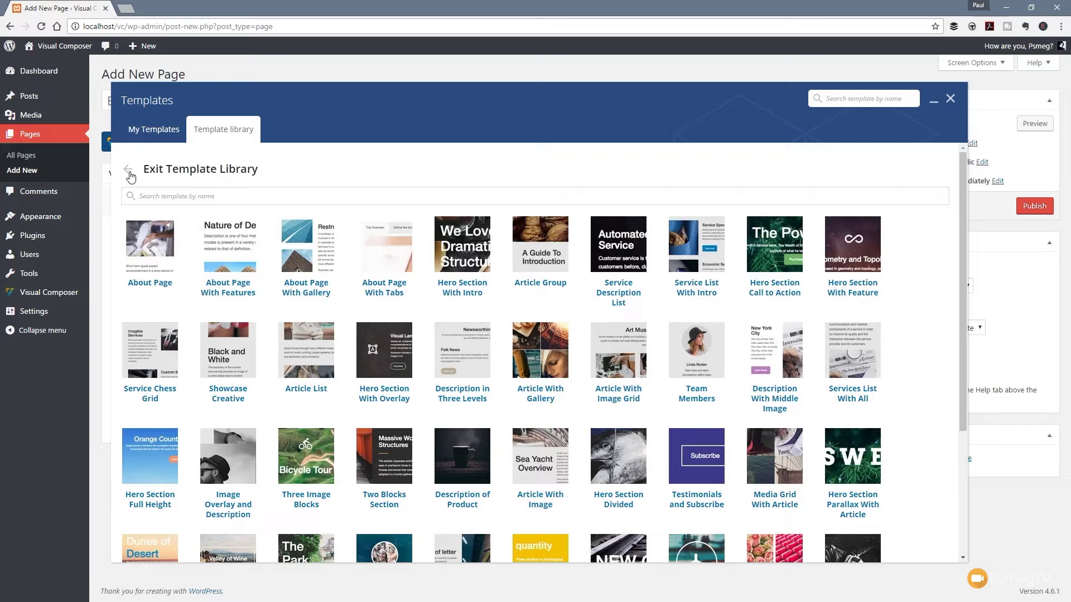
Preview the Fashion Collection Teaser template and download it.
{"action": "scroll", "coordinate": [510, 382], "scroll_direction": "down", "scroll_amount": 3}
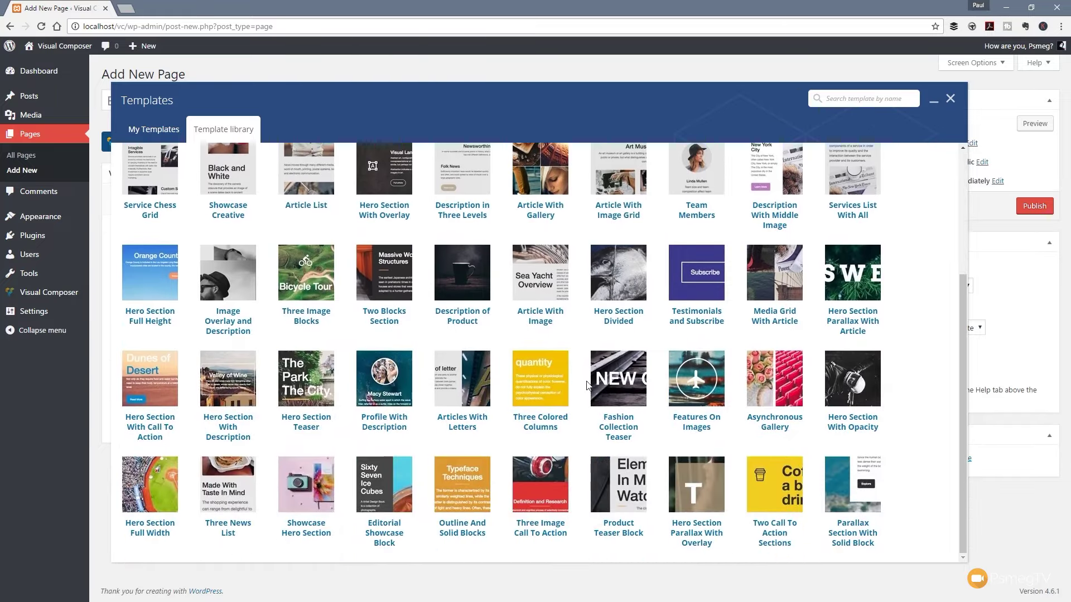
{"action": "left_click", "coordinate": [603, 380]}
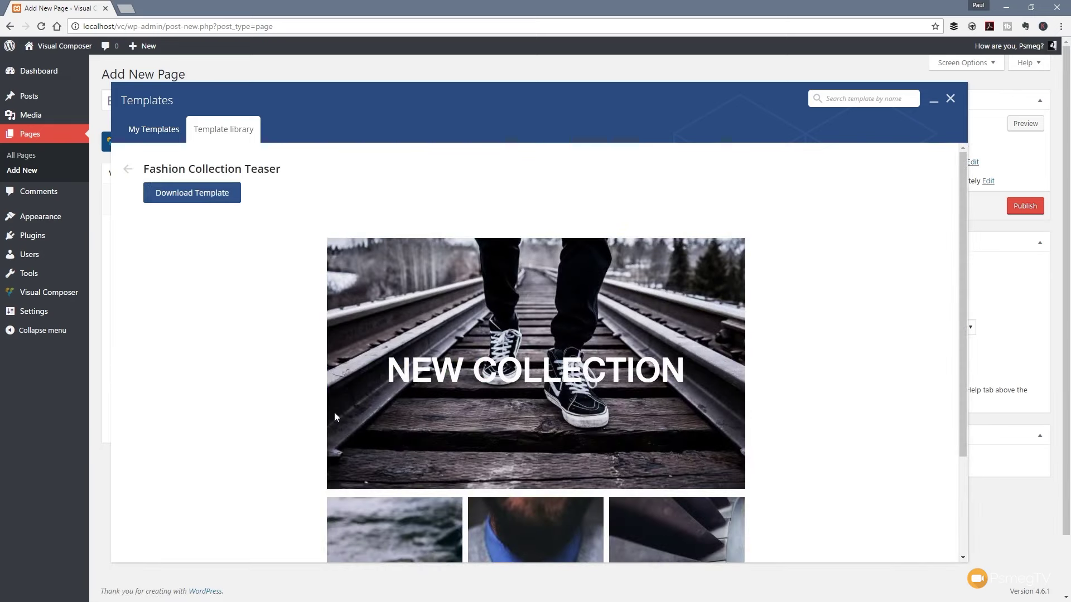
{"action": "scroll", "coordinate": [306, 393], "scroll_direction": "down", "scroll_amount": 3}
{"action": "scroll", "coordinate": [251, 334], "scroll_direction": "up", "scroll_amount": 3}
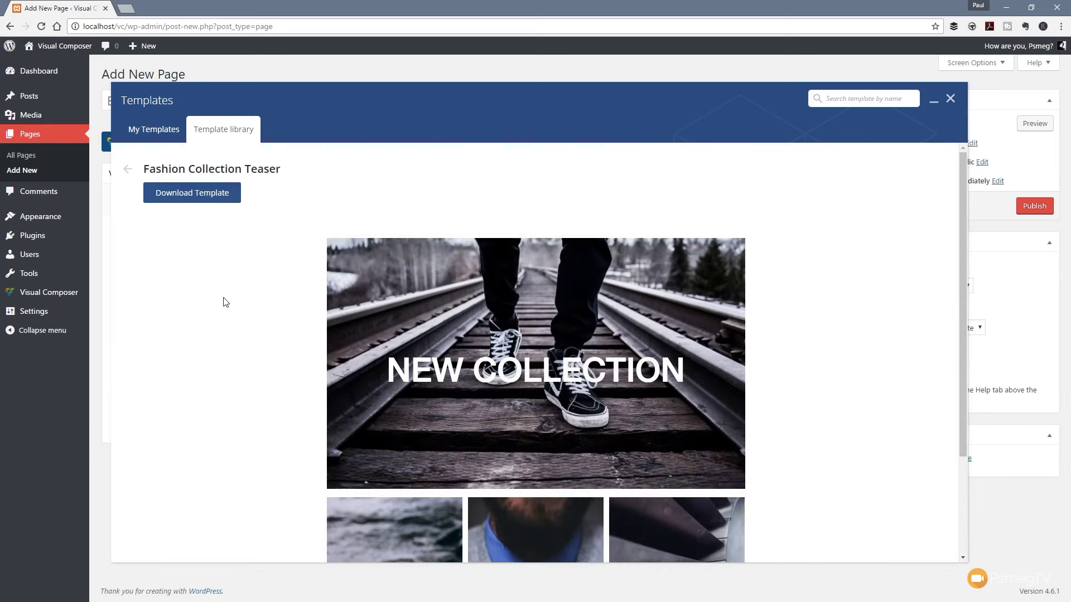
{"action": "left_click", "coordinate": [191, 195]}
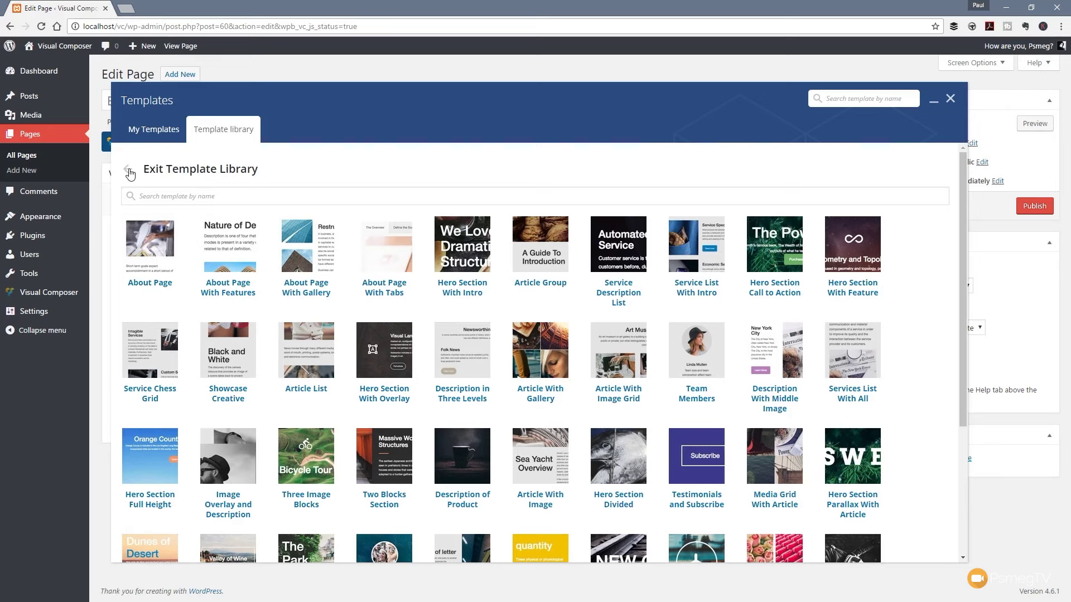
Insert the downloaded Fashion Collection Teaser template from the templates list into the page.
{"action": "left_click", "coordinate": [128, 173]}
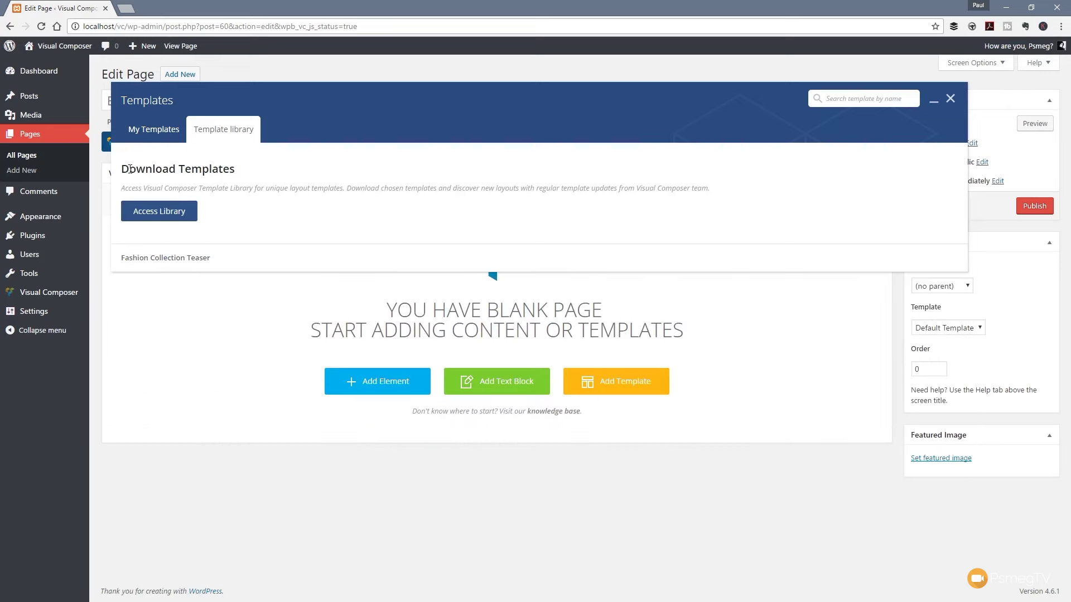
{"action": "left_click", "coordinate": [162, 263]}
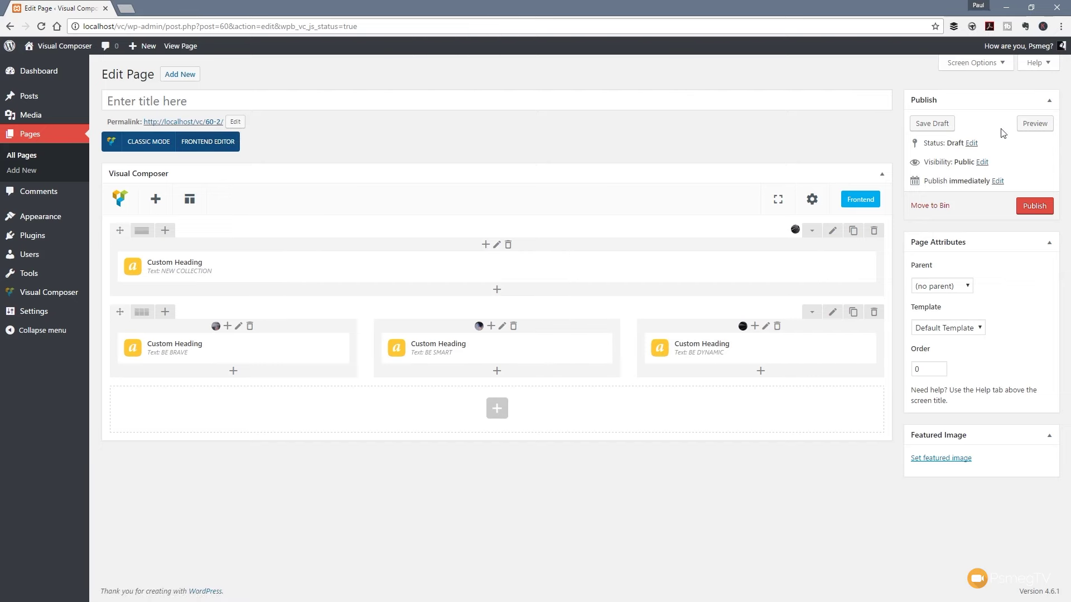
Preview the page to check the NEW COLLECTION banner and the BE BRAVE, BE SMART, BE DYNAMIC tiles.
{"action": "left_click", "coordinate": [1034, 123]}
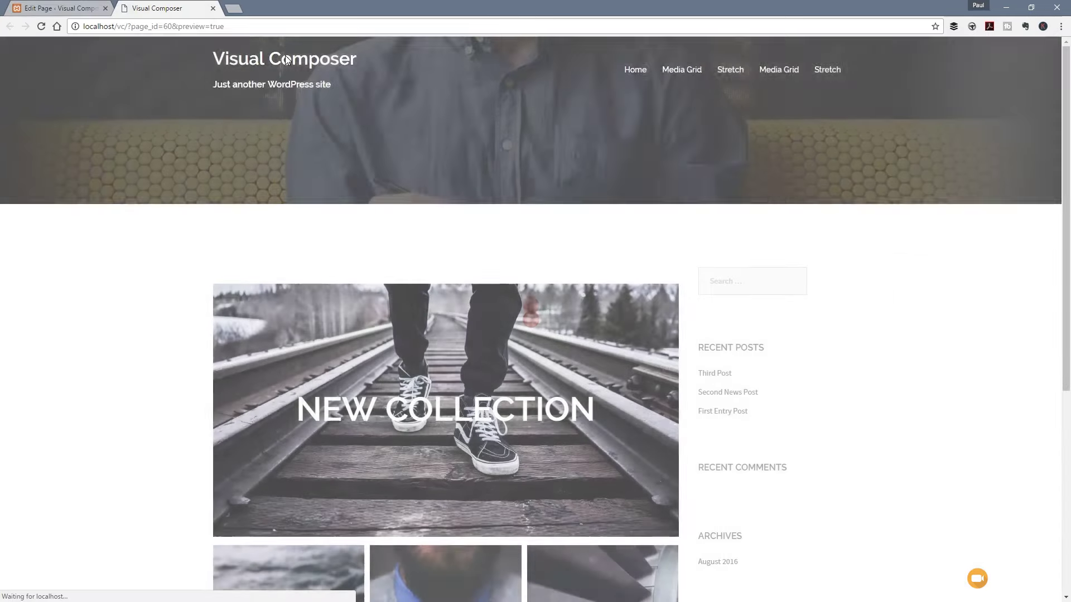
{"action": "scroll", "coordinate": [139, 363], "scroll_direction": "down", "scroll_amount": 6}
{"action": "scroll", "coordinate": [193, 357], "scroll_direction": "up", "scroll_amount": 3}
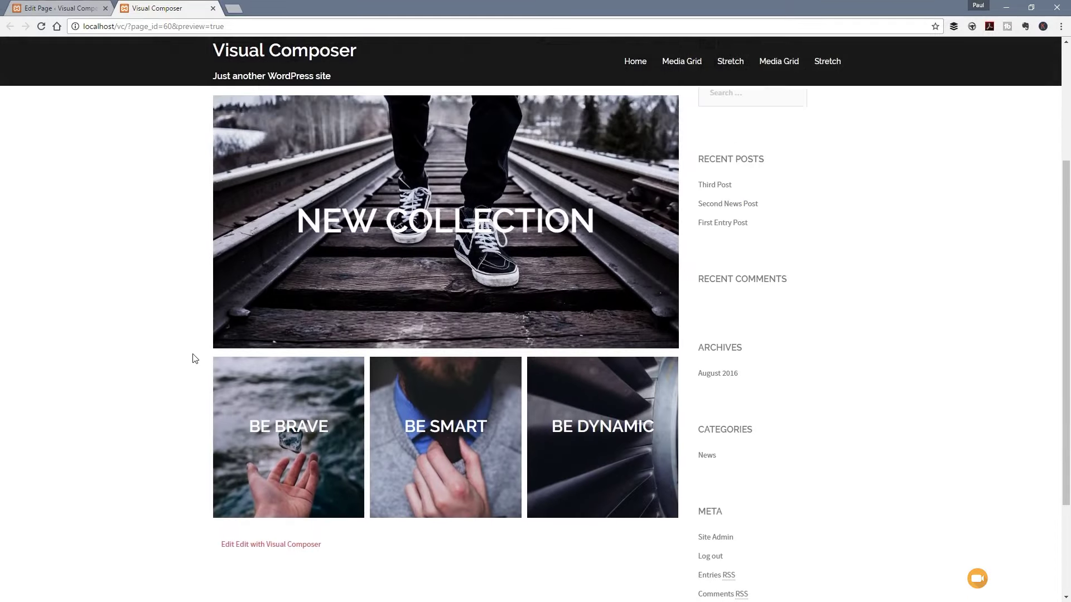
{"action": "left_click", "coordinate": [213, 9]}
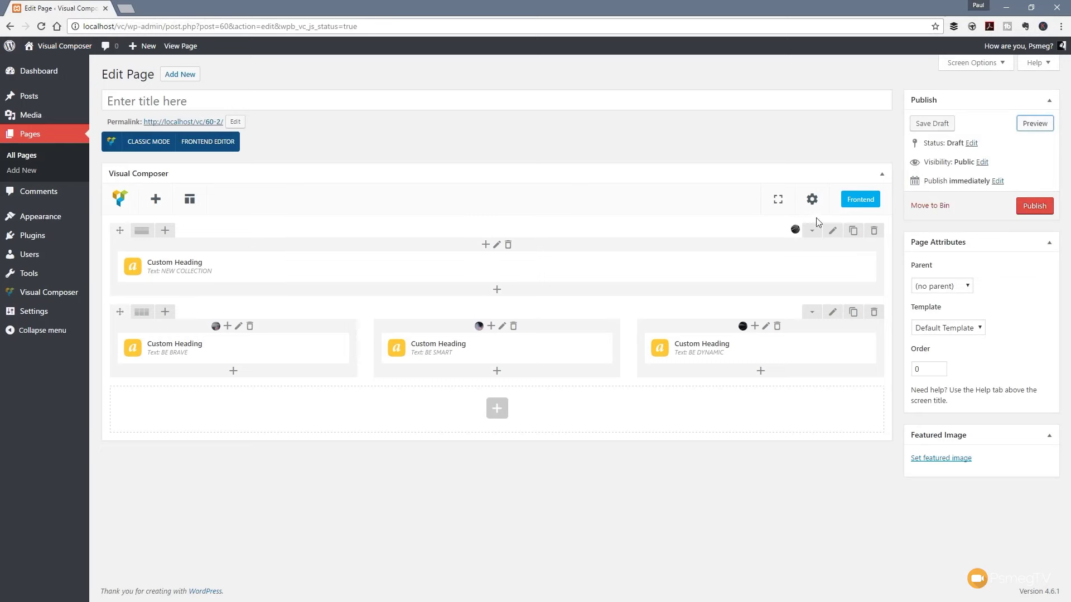
{"action": "left_click", "coordinate": [1032, 125]}
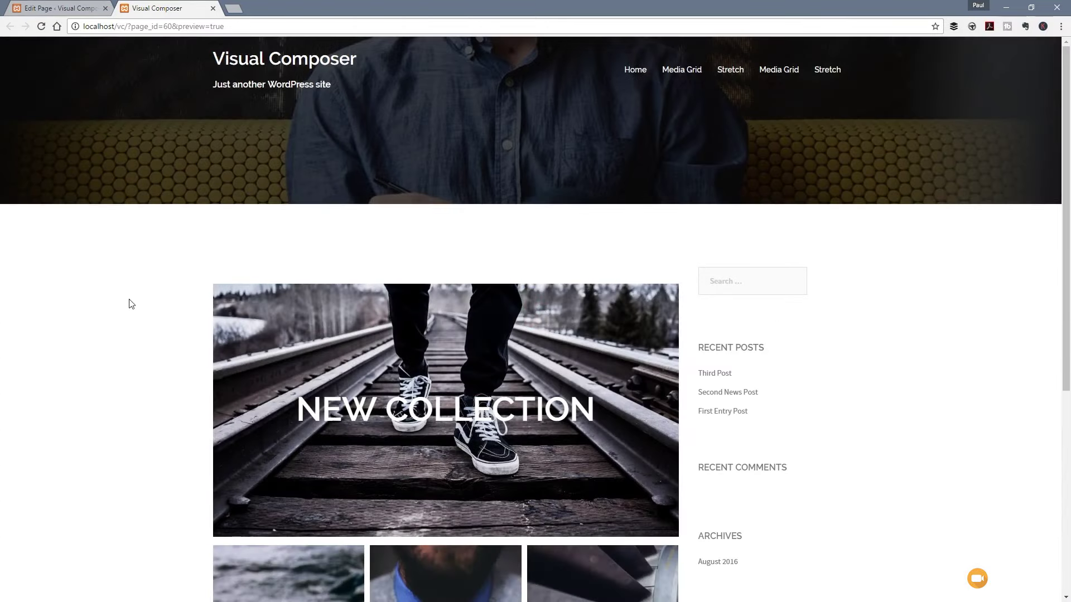
{"action": "scroll", "coordinate": [119, 300], "scroll_direction": "down", "scroll_amount": 5}
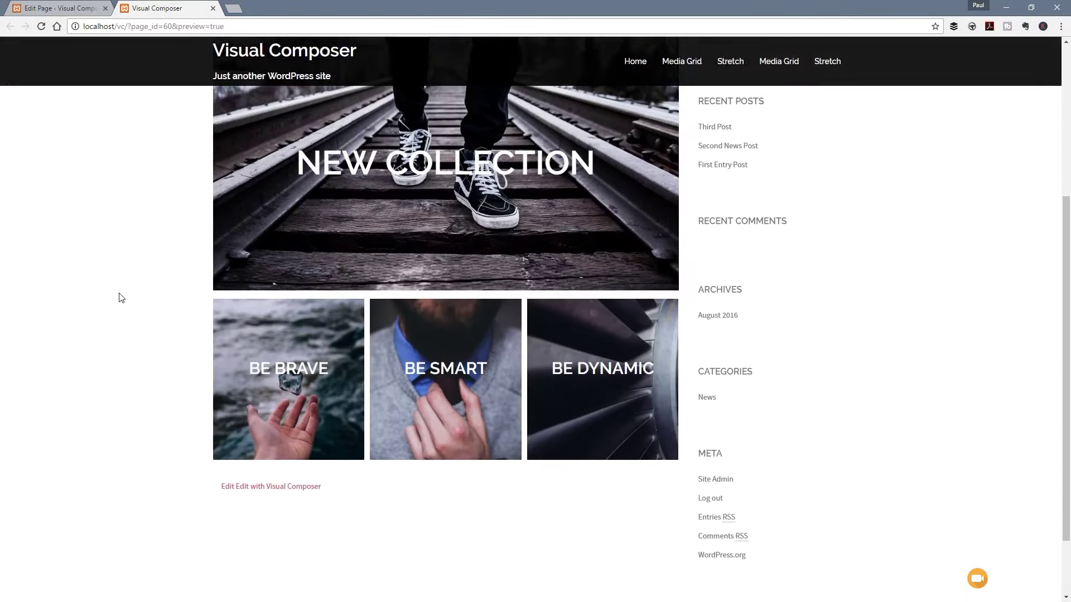
{"action": "scroll", "coordinate": [120, 297], "scroll_direction": "up", "scroll_amount": 2}
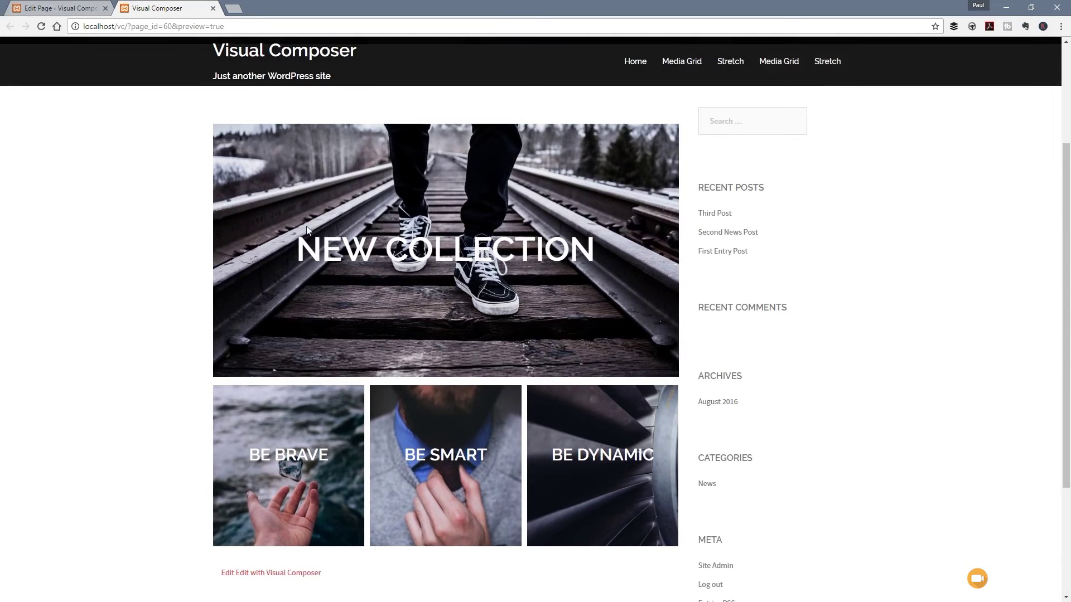
{"action": "left_click", "coordinate": [58, 9]}
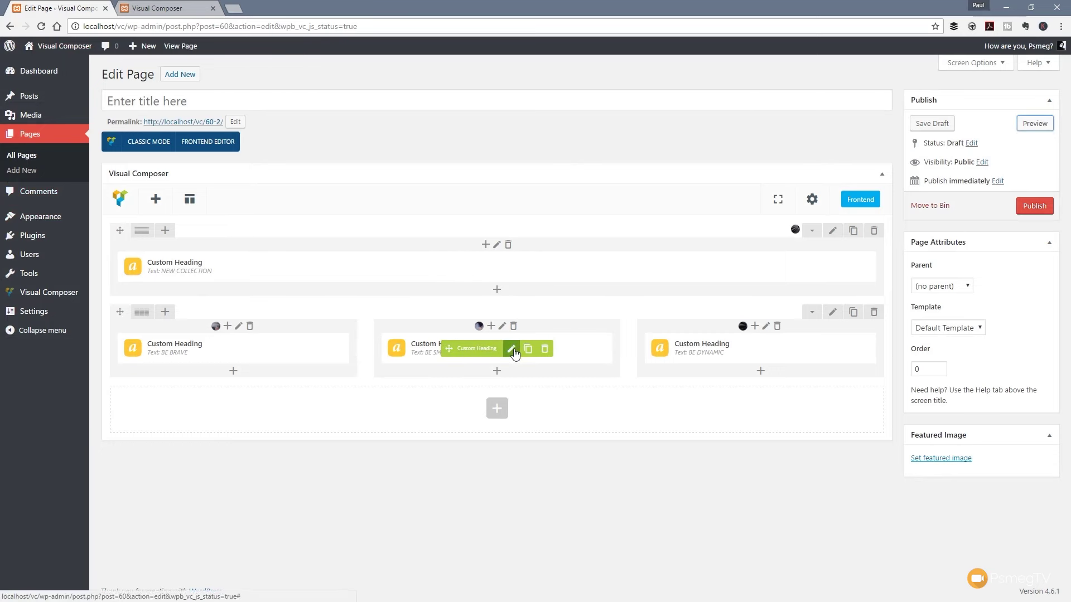
{"action": "left_click", "coordinate": [511, 350]}
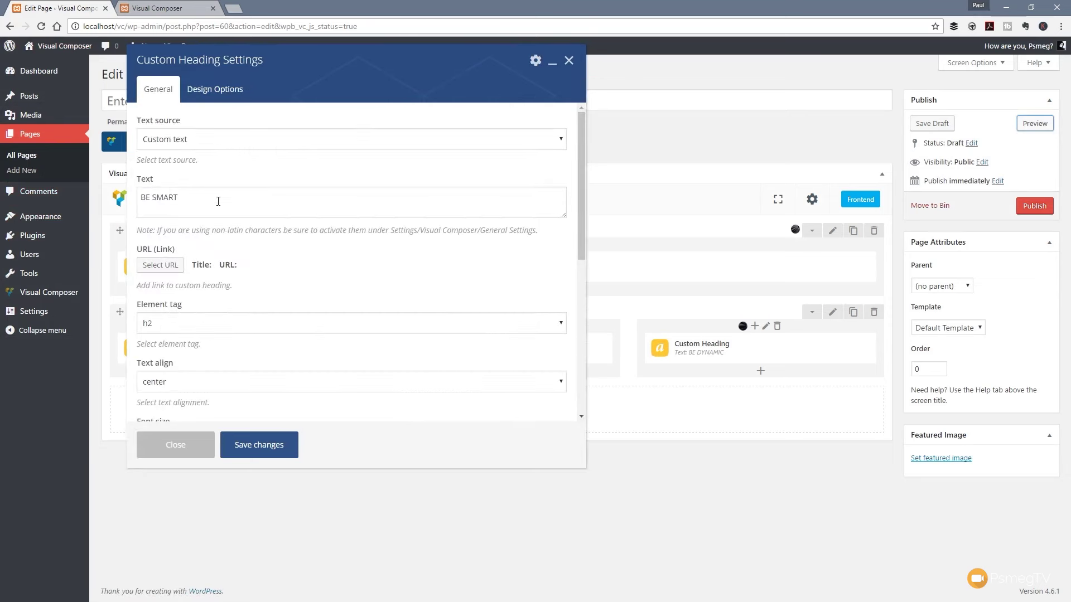
{"action": "left_click", "coordinate": [177, 444]}
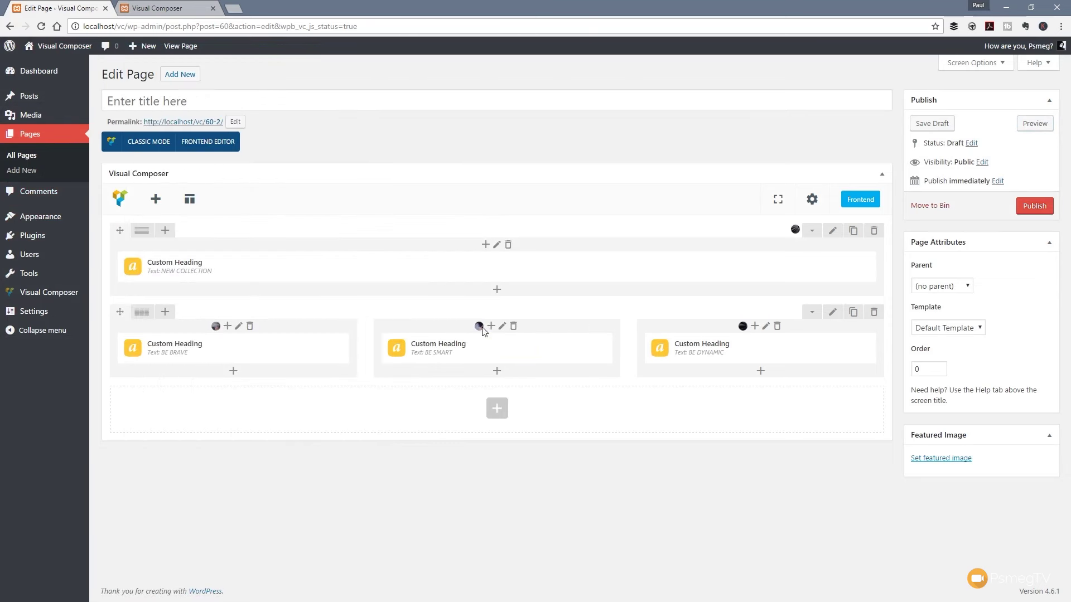
{"action": "left_click", "coordinate": [501, 327]}
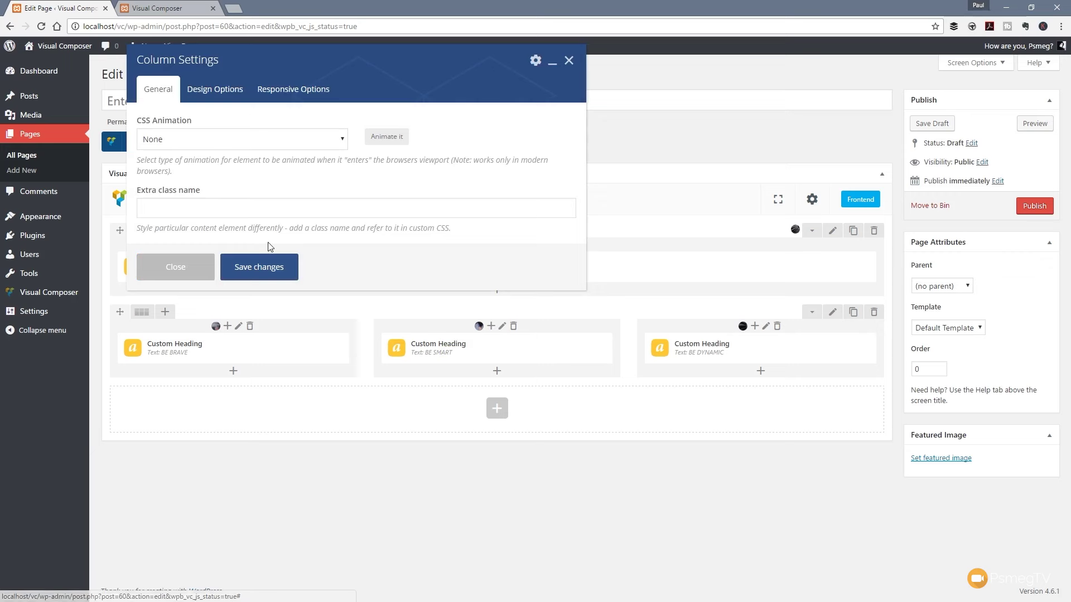
{"action": "left_click", "coordinate": [230, 91]}
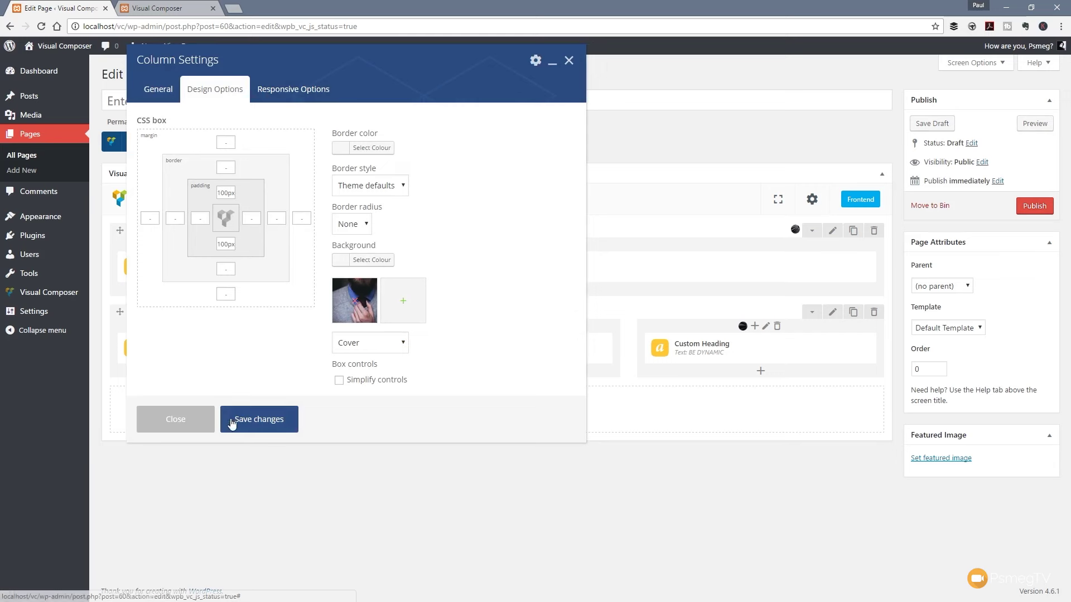
{"action": "left_click", "coordinate": [188, 422]}
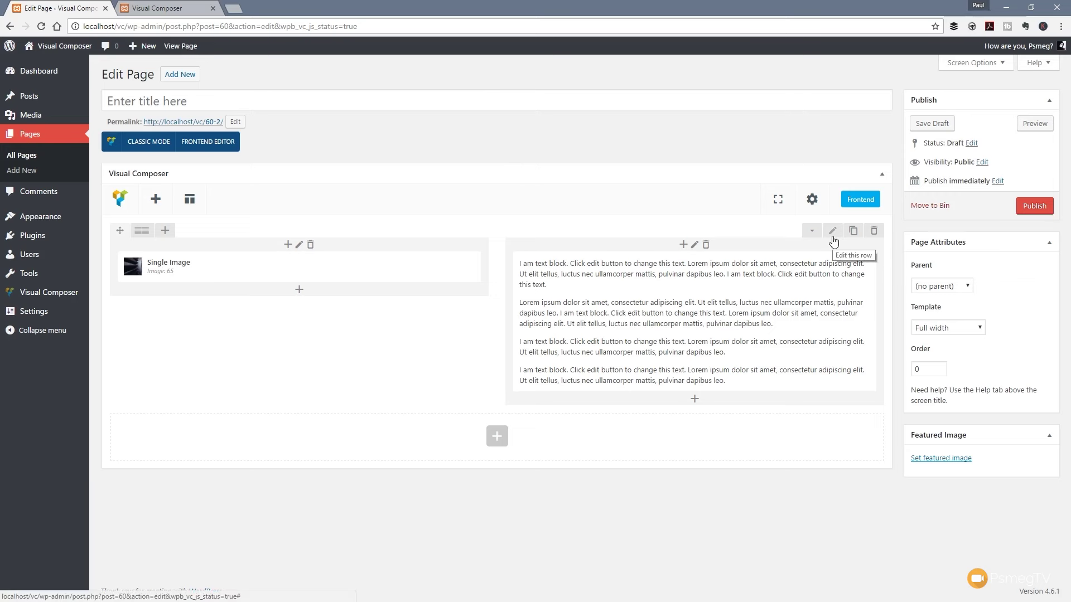
Save the two-column image-and-text row as the element template 'Elm - 50/50 Col'.
{"action": "left_click", "coordinate": [832, 237]}
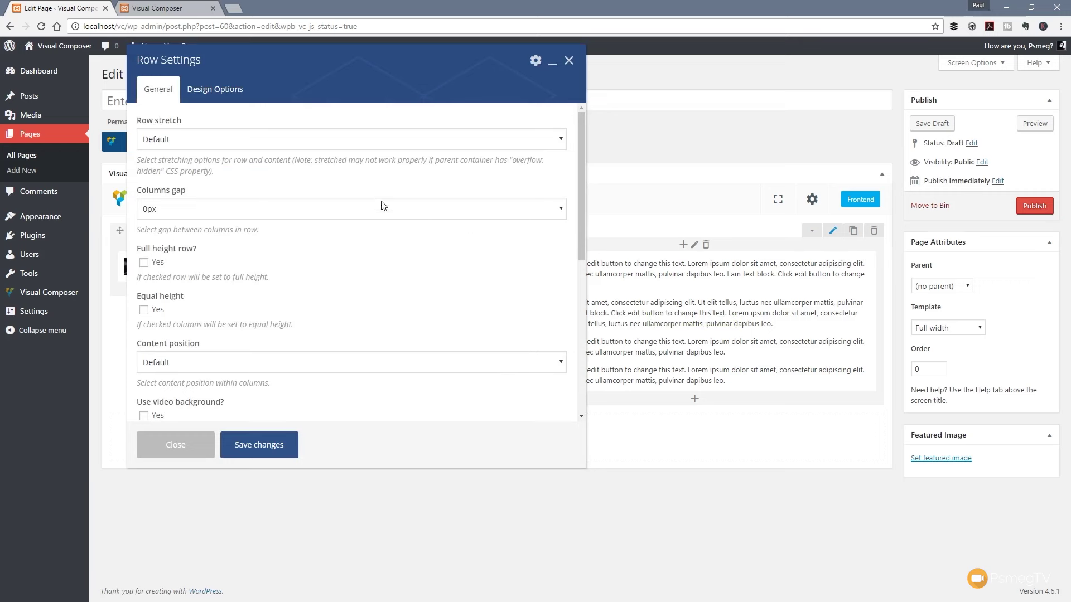
{"action": "left_click", "coordinate": [535, 61]}
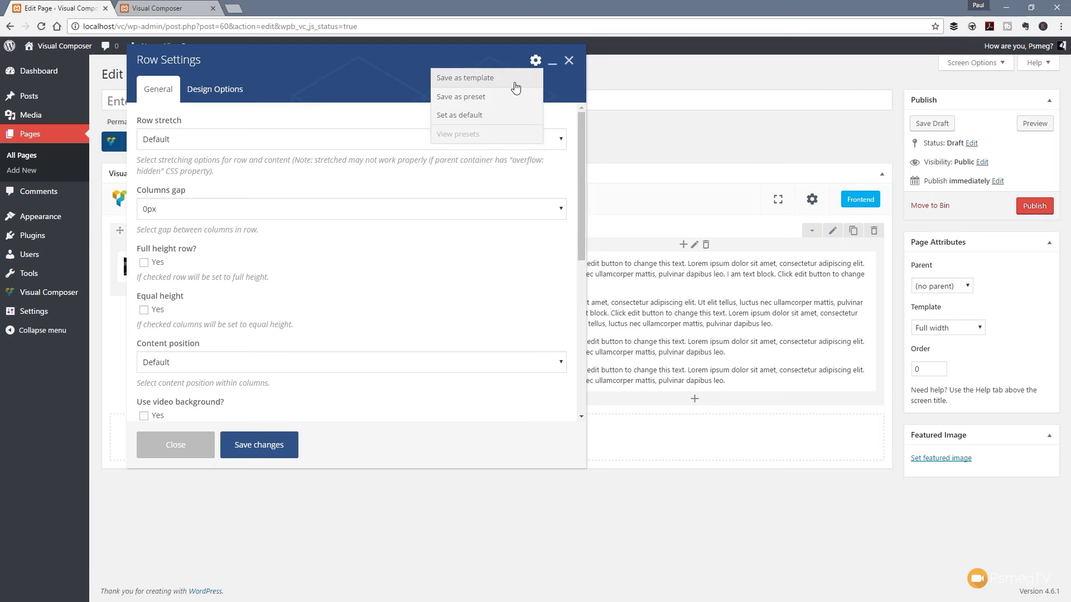
{"action": "left_click", "coordinate": [481, 82]}
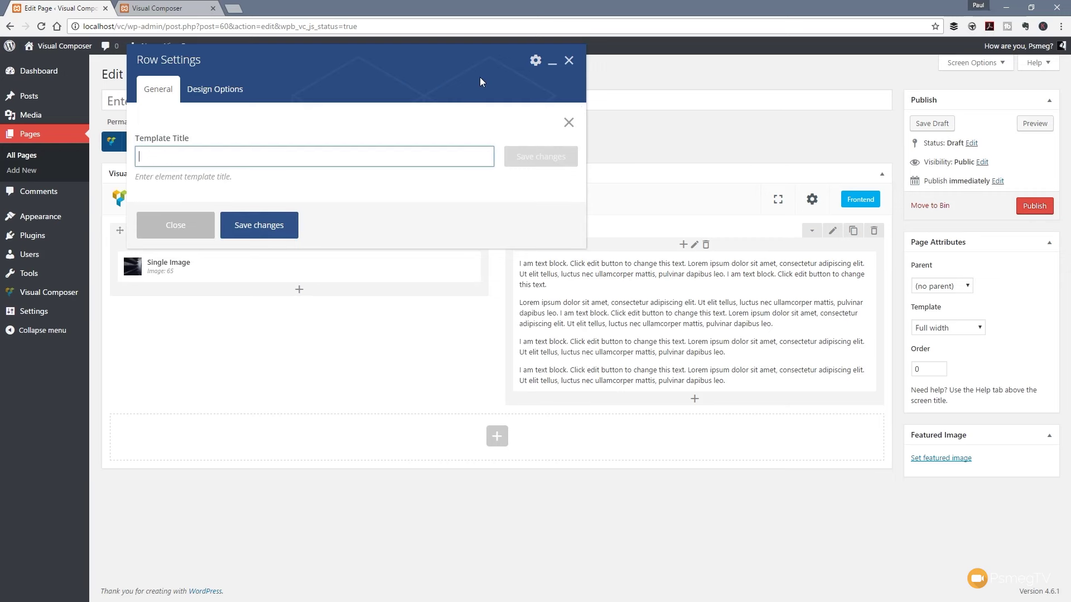
{"action": "type", "text": "Elm -"}
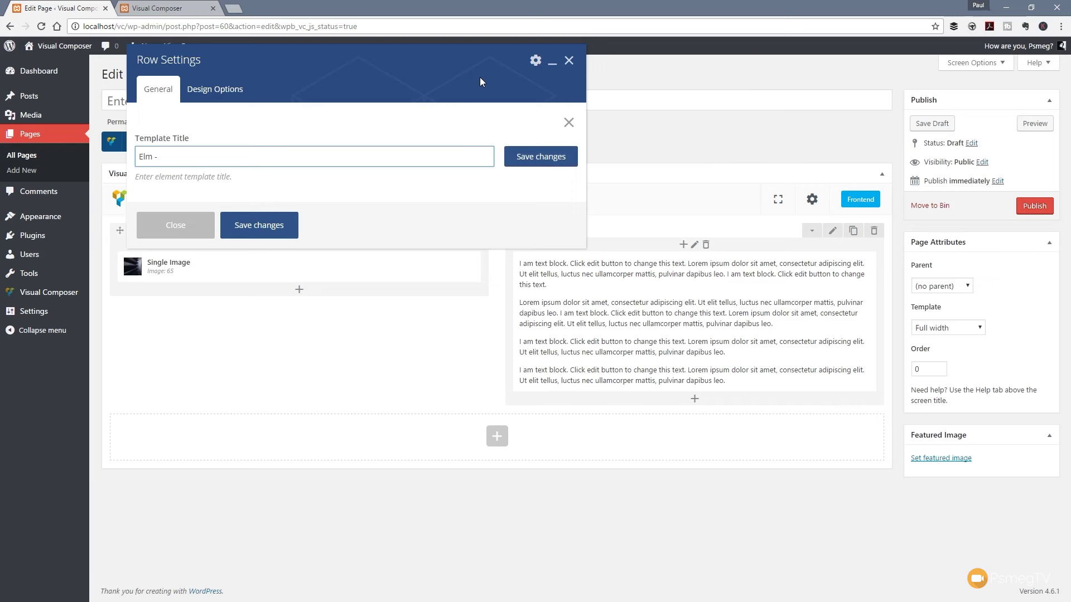
{"action": "type", "text": " 50/50 Col"}
{"action": "key", "text": "BackSpace"}
{"action": "left_click", "coordinate": [514, 159]}
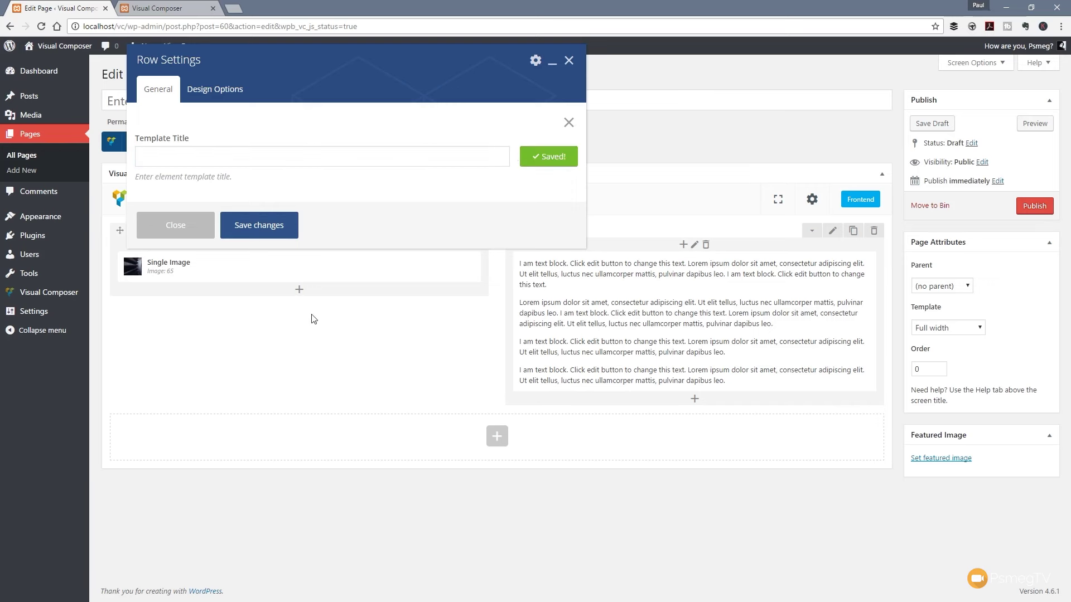
{"action": "left_click", "coordinate": [193, 236]}
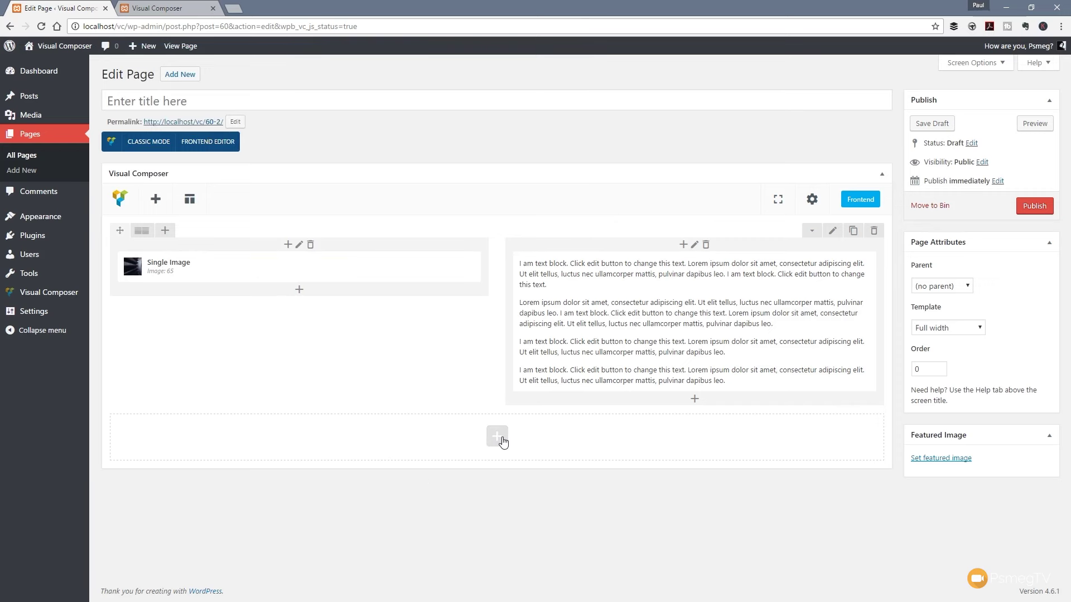
{"action": "left_click", "coordinate": [191, 203]}
Add an Icon element below the text block, using the Material icon library with an icon selected.
{"action": "left_click", "coordinate": [694, 398]}
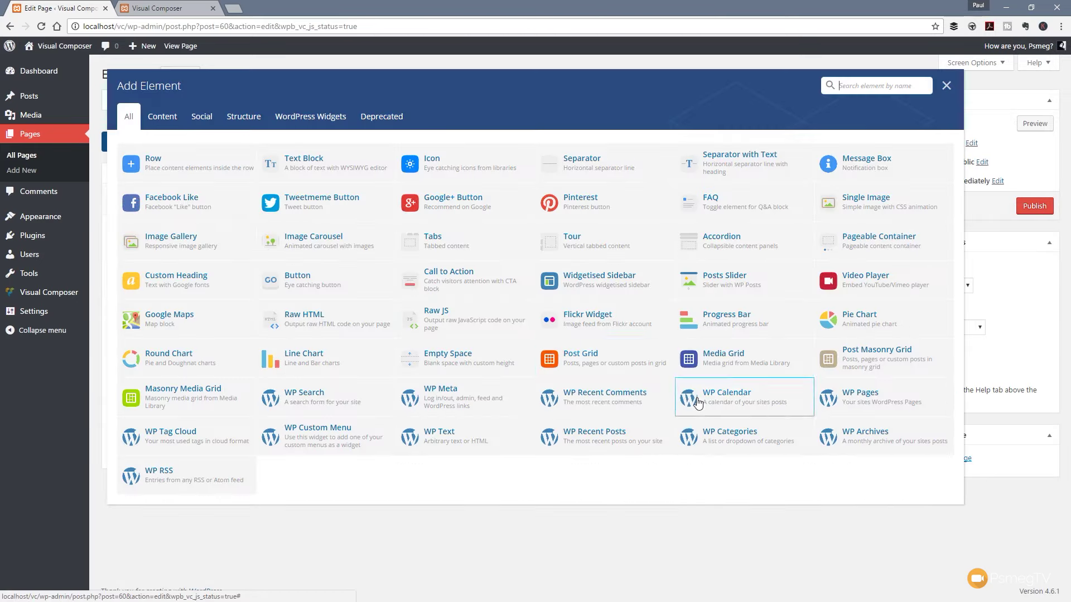
{"action": "left_click", "coordinate": [462, 169]}
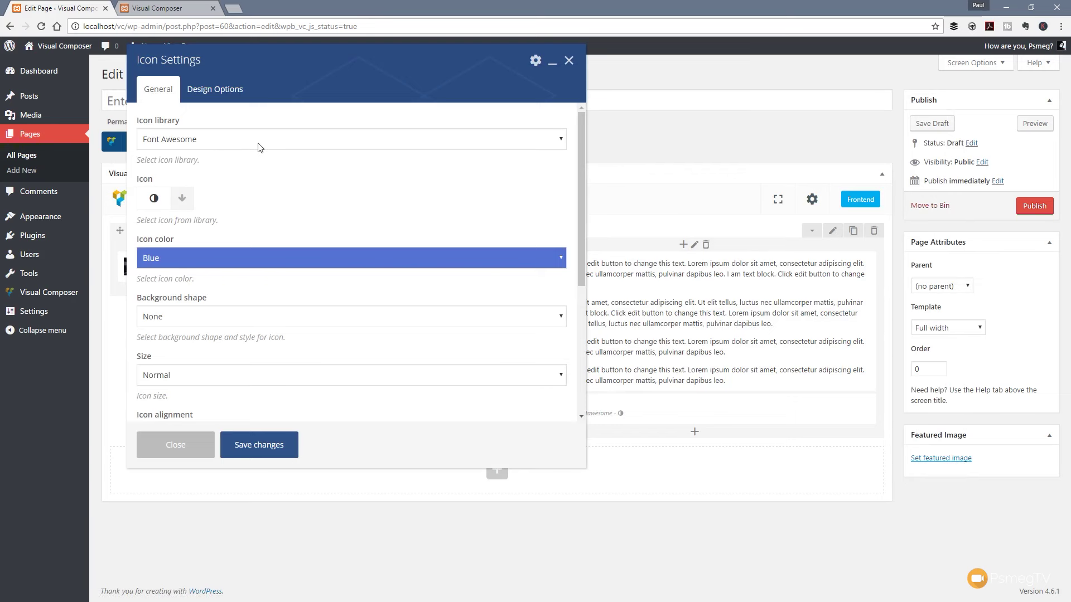
{"action": "left_click", "coordinate": [258, 143]}
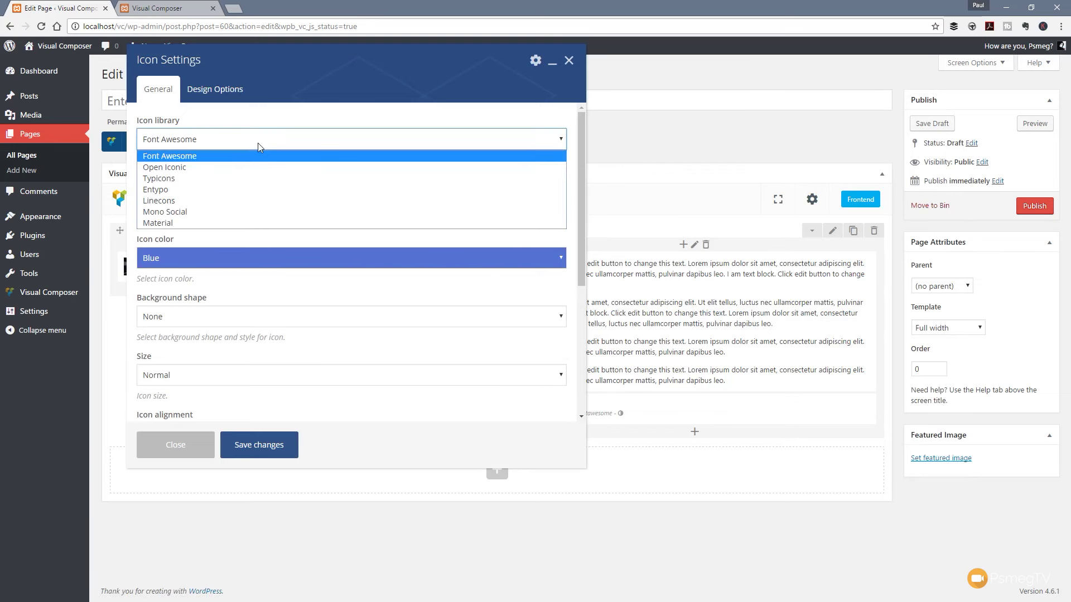
{"action": "left_click", "coordinate": [175, 223]}
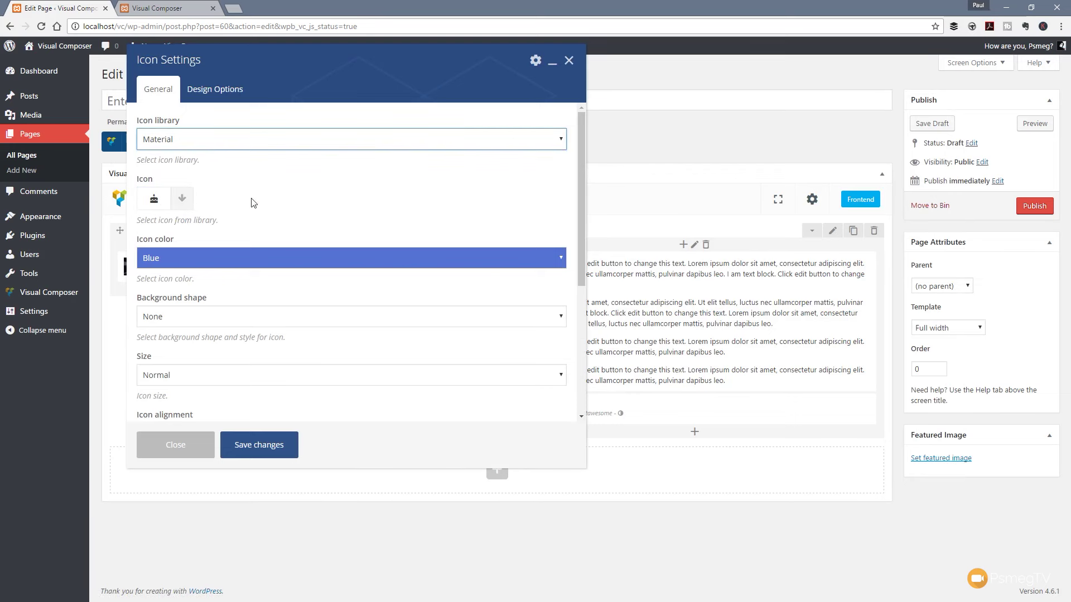
{"action": "left_click", "coordinate": [183, 202]}
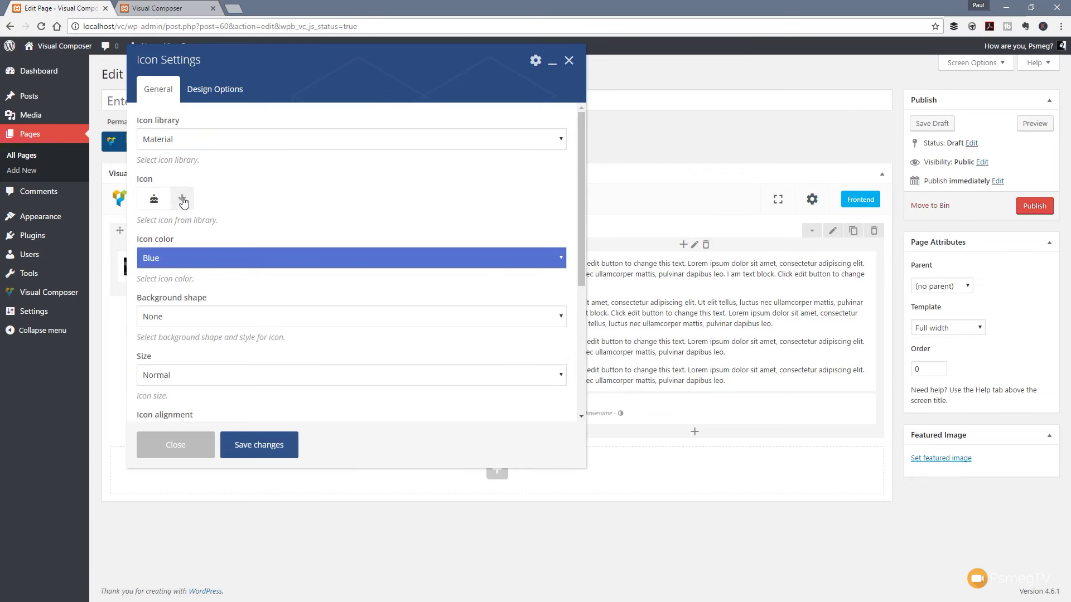
{"action": "left_click", "coordinate": [183, 199]}
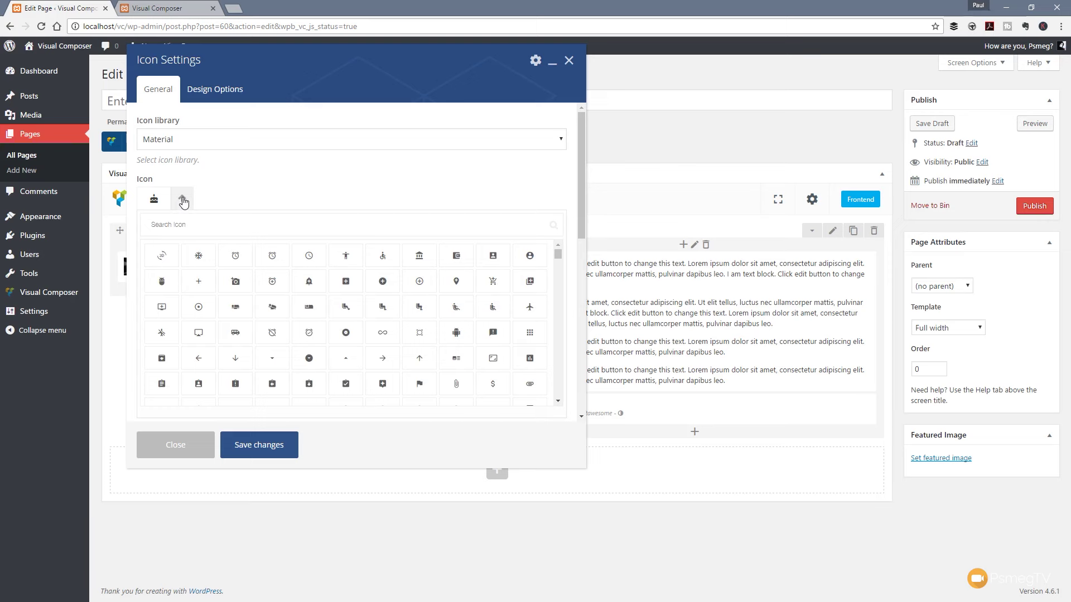
{"action": "scroll", "coordinate": [420, 306], "scroll_direction": "down", "scroll_amount": 5}
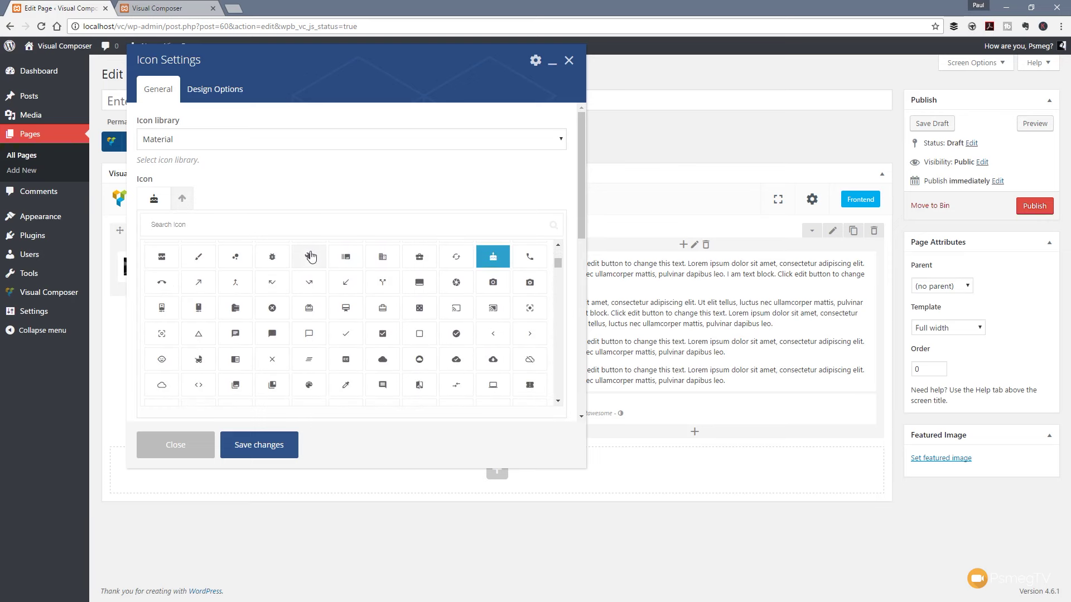
{"action": "left_click", "coordinate": [345, 257]}
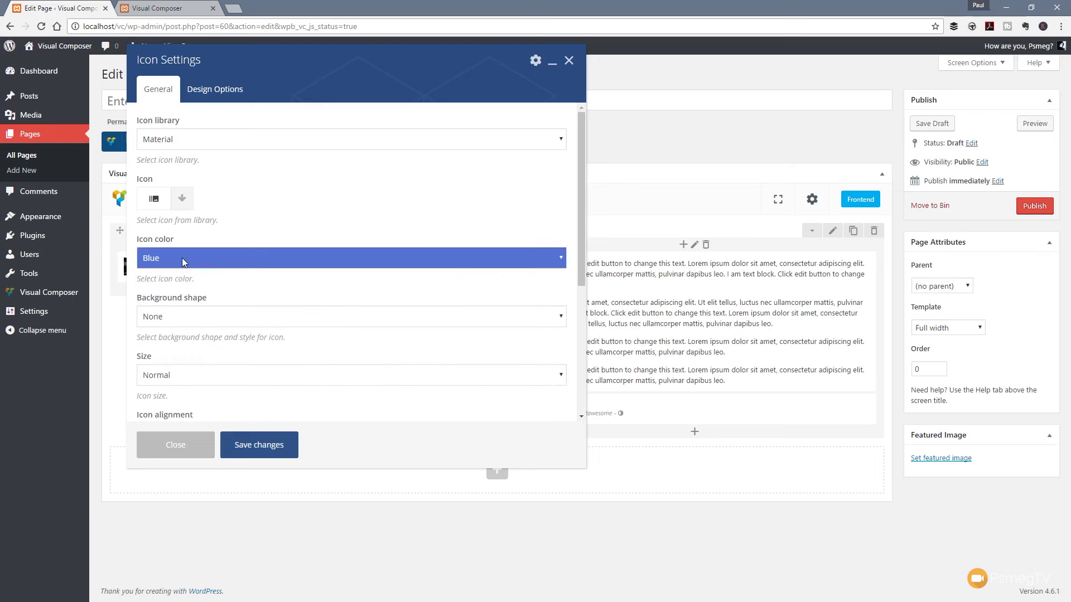
{"action": "scroll", "coordinate": [324, 297], "scroll_direction": "down", "scroll_amount": 3}
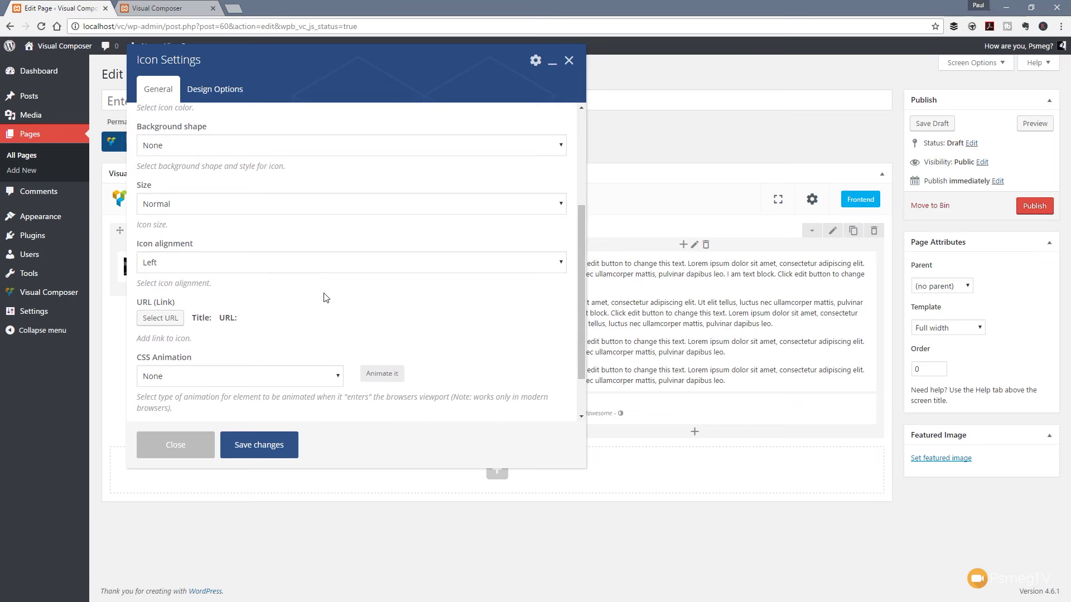
{"action": "left_click", "coordinate": [325, 298]}
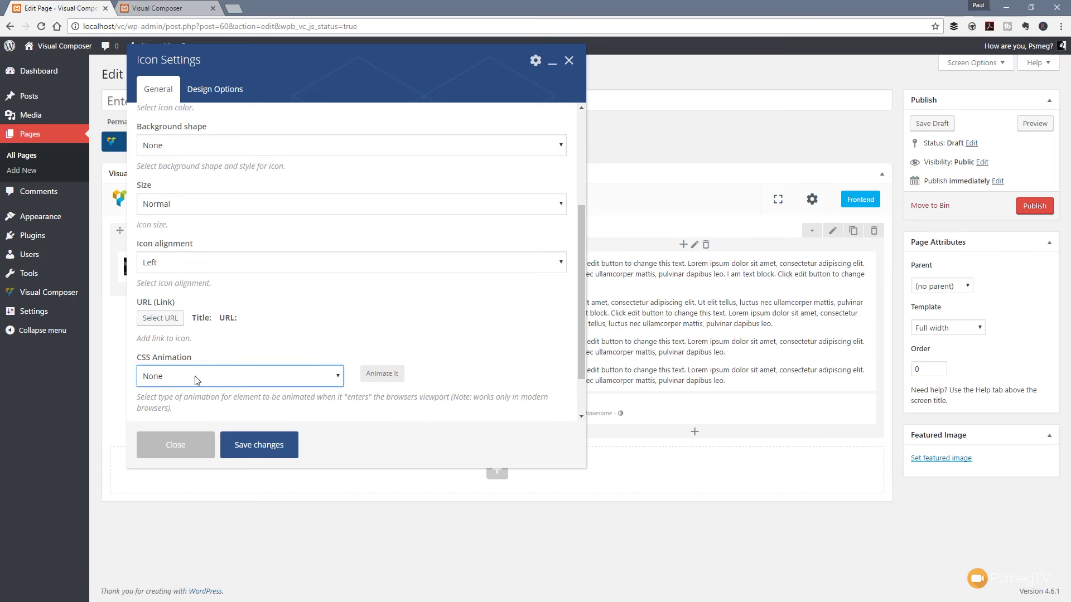
{"action": "left_click", "coordinate": [221, 379]}
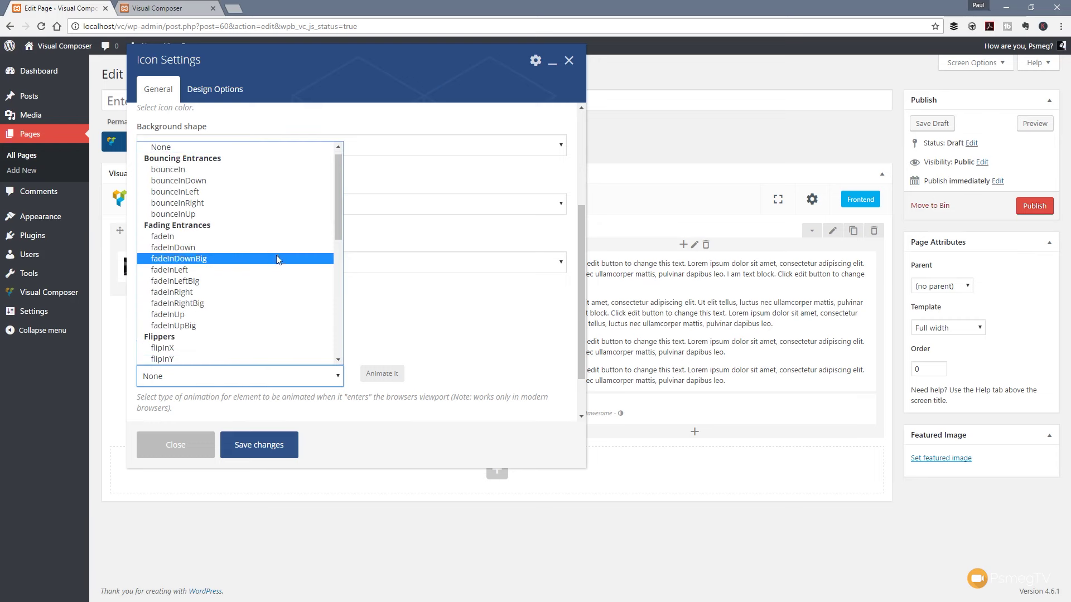
{"action": "mouse_move", "coordinate": [340, 183]}
{"action": "left_mouse_down"}
{"action": "mouse_move", "coordinate": [348, 308]}
{"action": "mouse_move", "coordinate": [345, 174]}
{"action": "left_mouse_up"}
{"action": "left_click", "coordinate": [405, 297]}
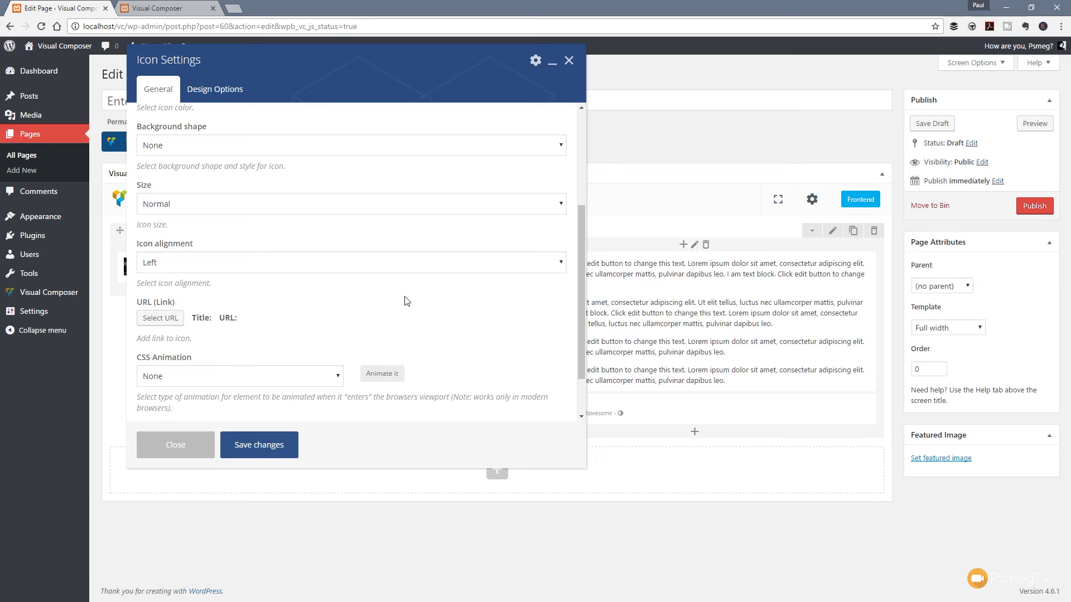
{"action": "left_click_drag", "start_coordinate": [256, 57], "coordinate": [255, 56]}
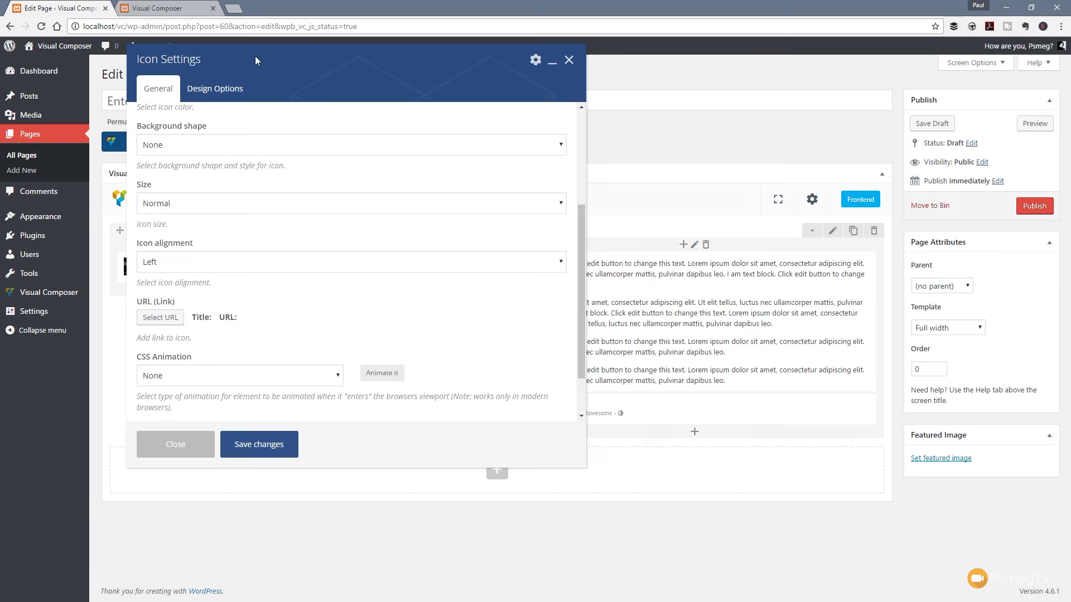